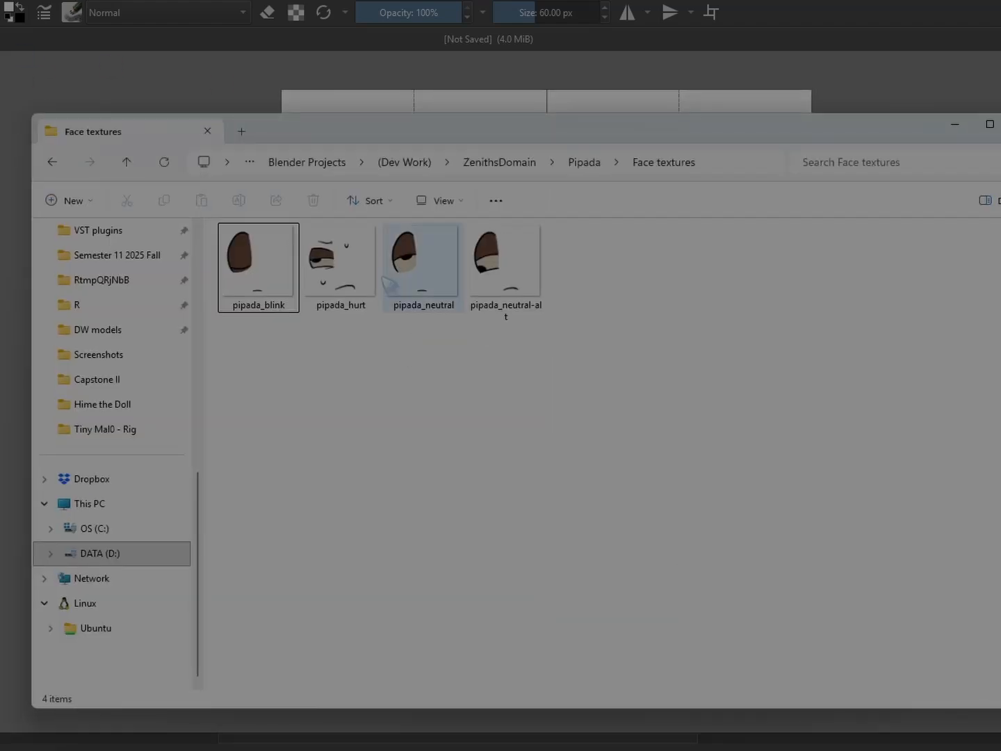
Import the four pipada face textures from the Face textures folder into the blank canvas
left_click(258, 260)
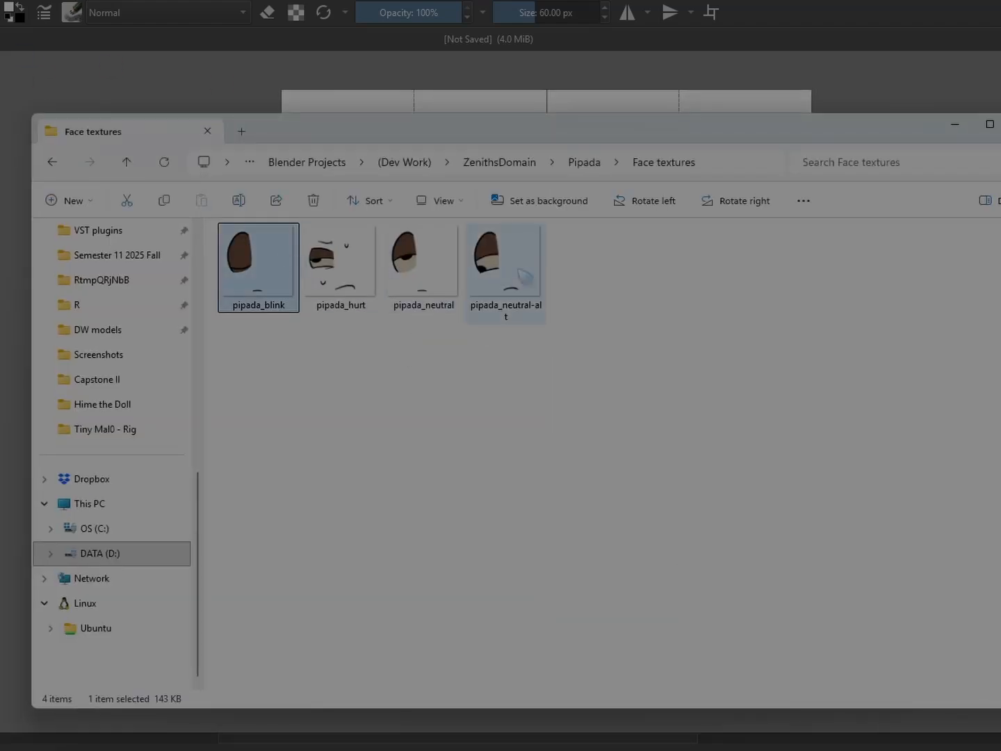
left_click(505, 263, "shift")
left_click_drag(505, 263, 799, 144)
left_click(834, 172)
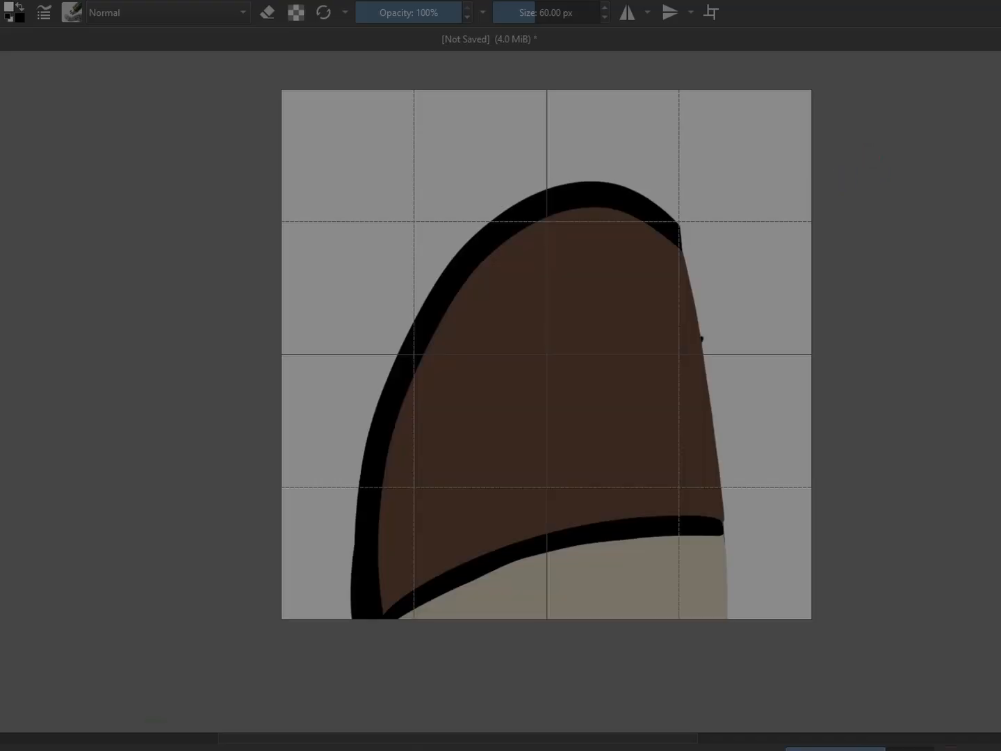
Scale the overlapping face images down together and place them inside the canvas's upper-left quadrant
scroll(630, 333, "down", 5)
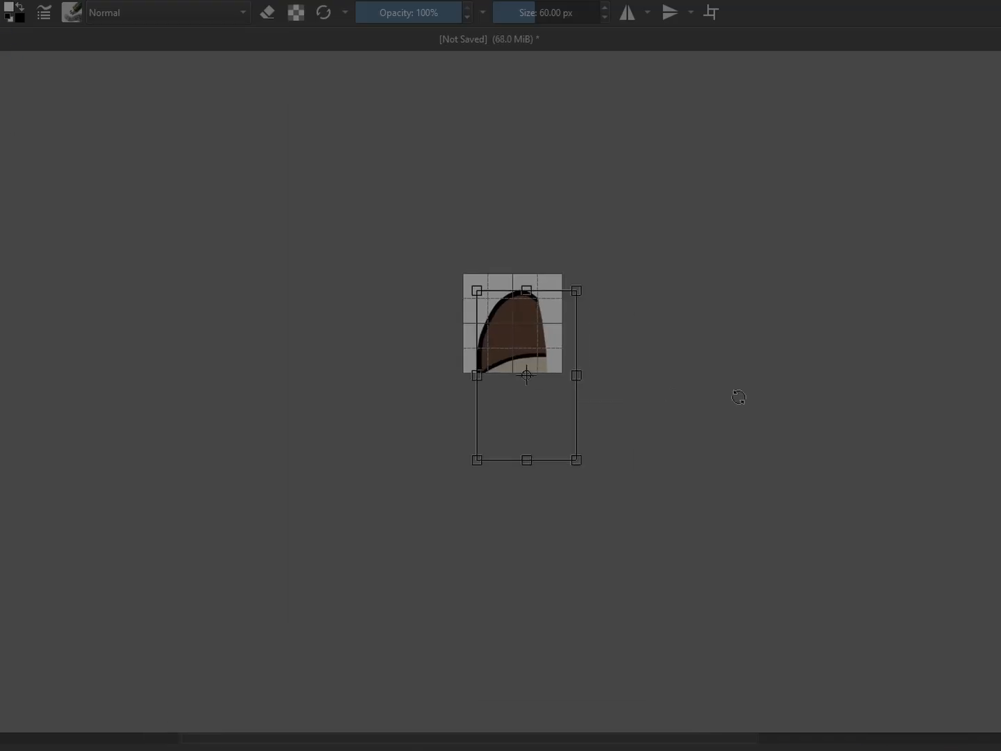
scroll(578, 391, "up", 3)
key("ctrl+t")
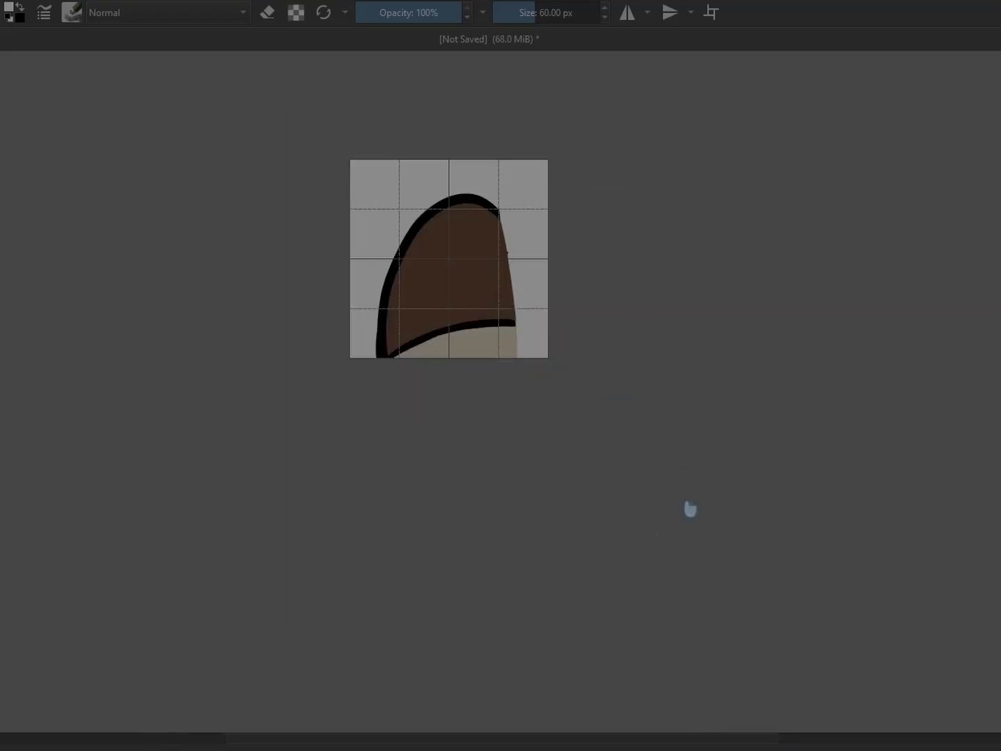
left_click_drag(623, 516, 480, 296)
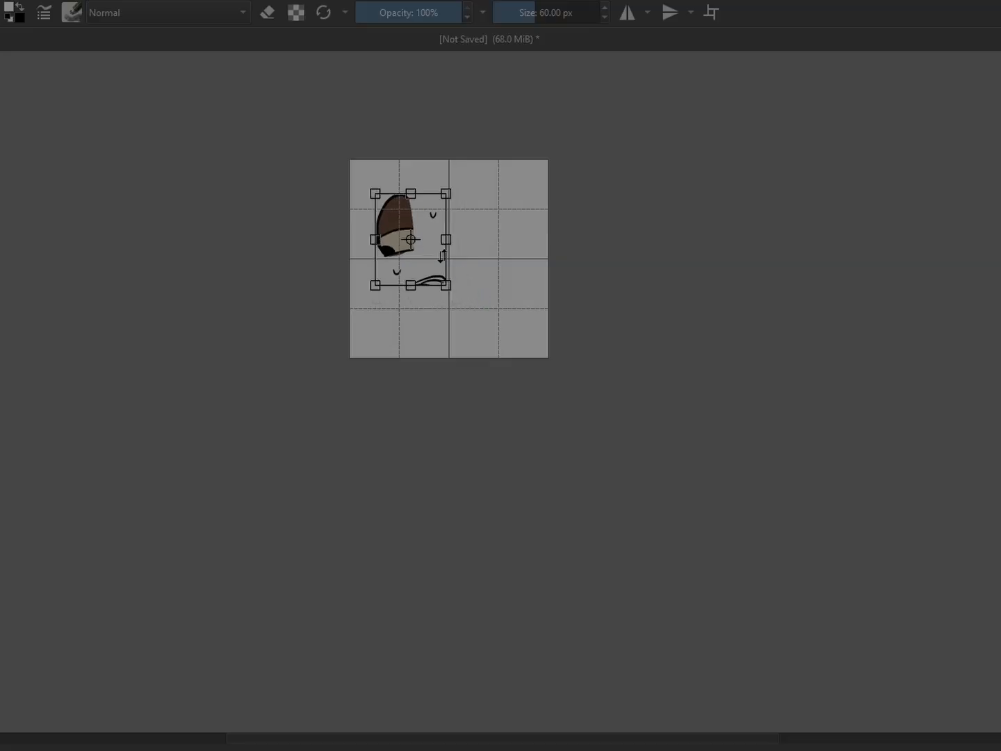
scroll(442, 257, "up", 3)
left_click_drag(491, 364, 467, 313)
left_click_drag(509, 358, 462, 317)
scroll(426, 232, "up", 2)
middle_click_drag(426, 232, 436, 268)
left_click_drag(461, 291, 451, 344)
scroll(453, 333, "down", 1)
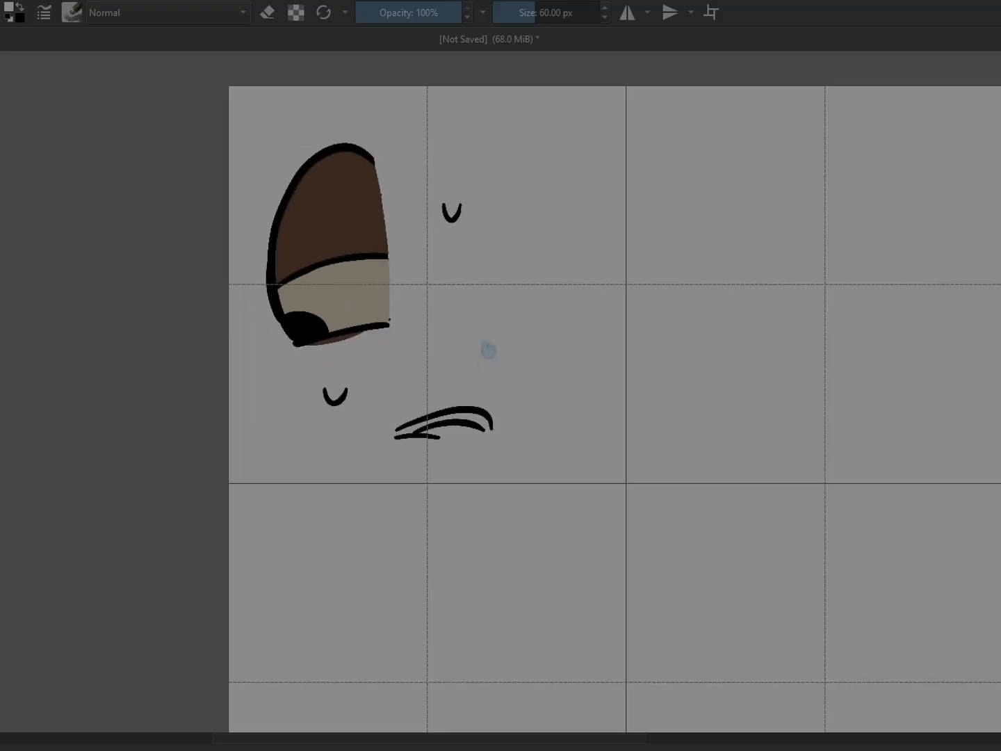
Make a rectangular selection covering the canvas's upper-left quadrant
middle_click_drag(496, 310, 526, 331)
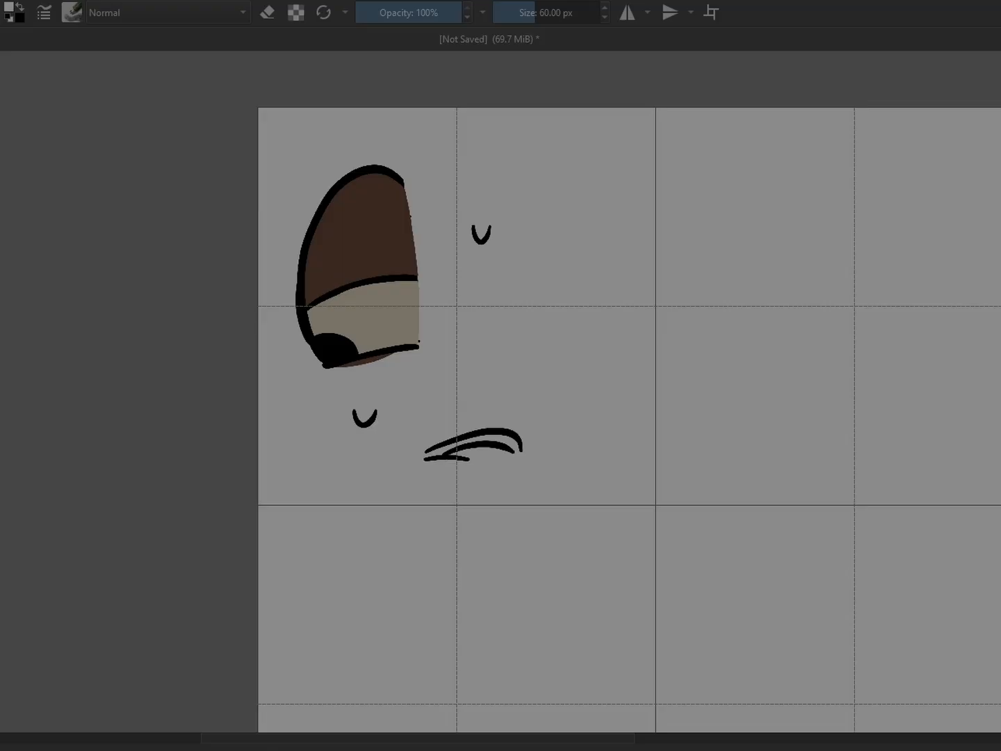
scroll(713, 366, "down", 2)
middle_click_drag(713, 367, 656, 312)
scroll(656, 312, "up", 1)
middle_click_drag(656, 312, 633, 310)
scroll(161, 286, "up", 2)
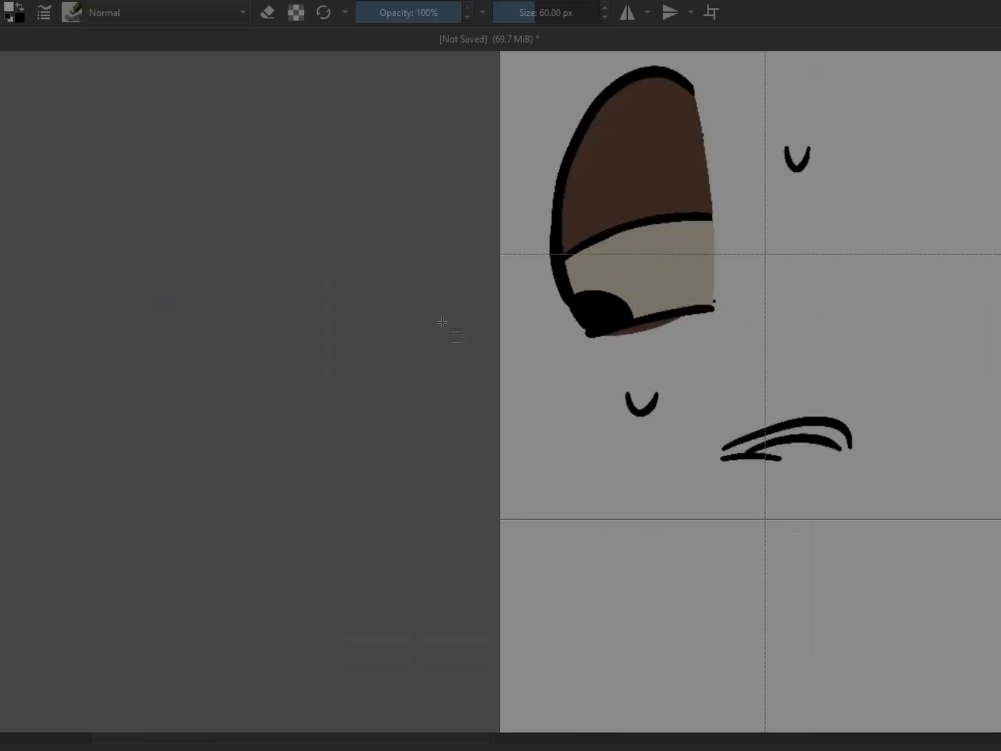
middle_click_drag(442, 323, 345, 454)
left_click_drag(929, 648, 931, 648)
Spread the overlapping faces over the grid, moving blink to the upper-right, hurt to the lower-left and alternate neutral to the lower-right quadrant
middle_click_drag(931, 648, 699, 548)
scroll(392, 316, "down", 1)
middle_click_drag(393, 317, 296, 317)
left_click_drag(216, 332, 624, 346)
scroll(585, 430, "up", 3)
middle_click_drag(591, 438, 624, 320)
left_click_drag(625, 320, 596, 315)
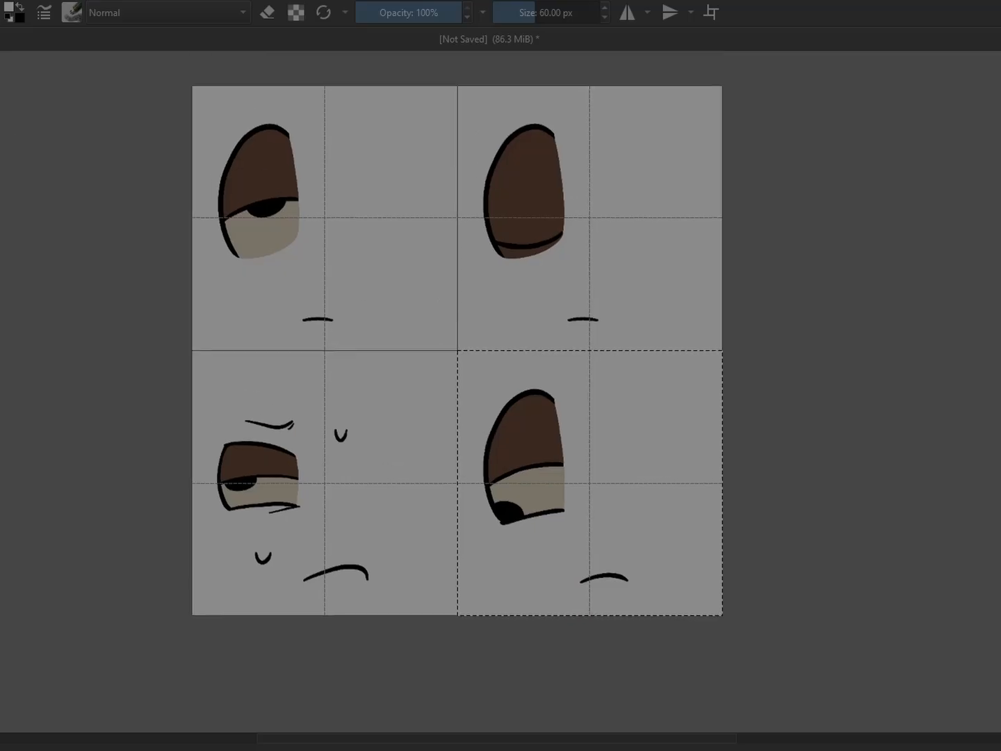
Set the new image's height to 1024 and import the four pipada face textures into it
right_click(342, 340)
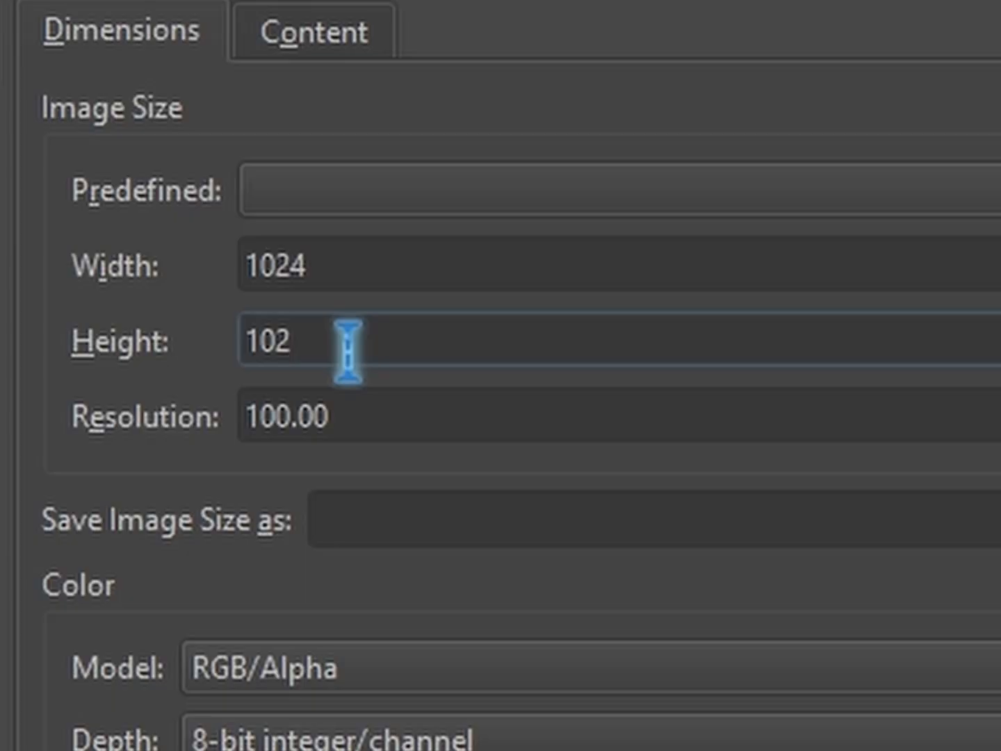
type("4")
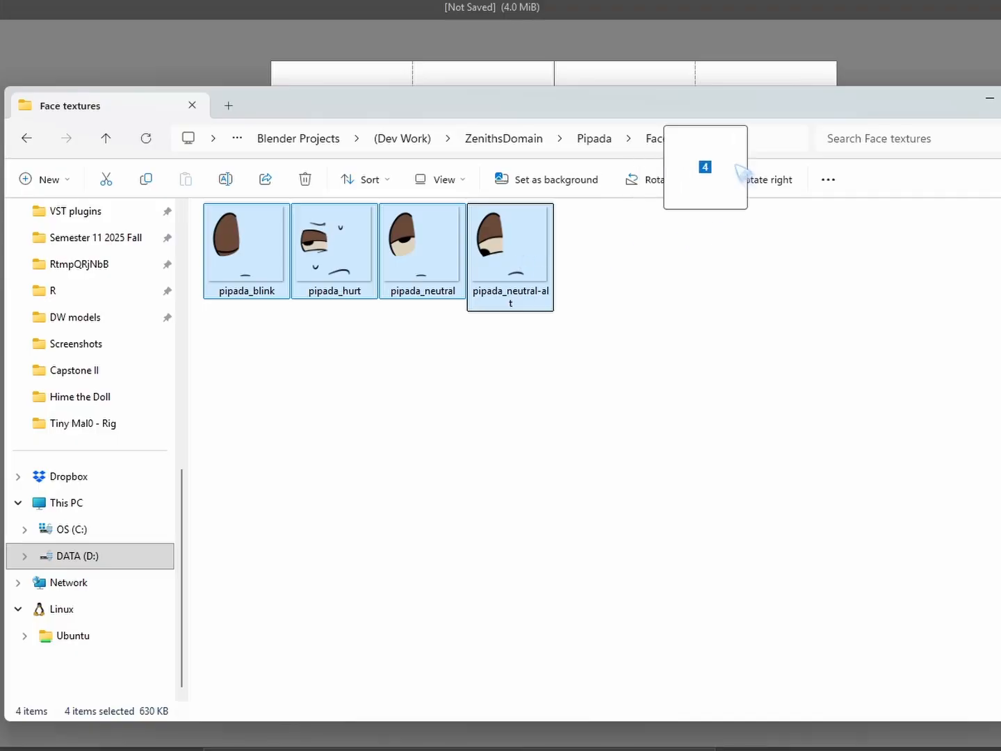
left_click_drag(706, 167, 786, 60)
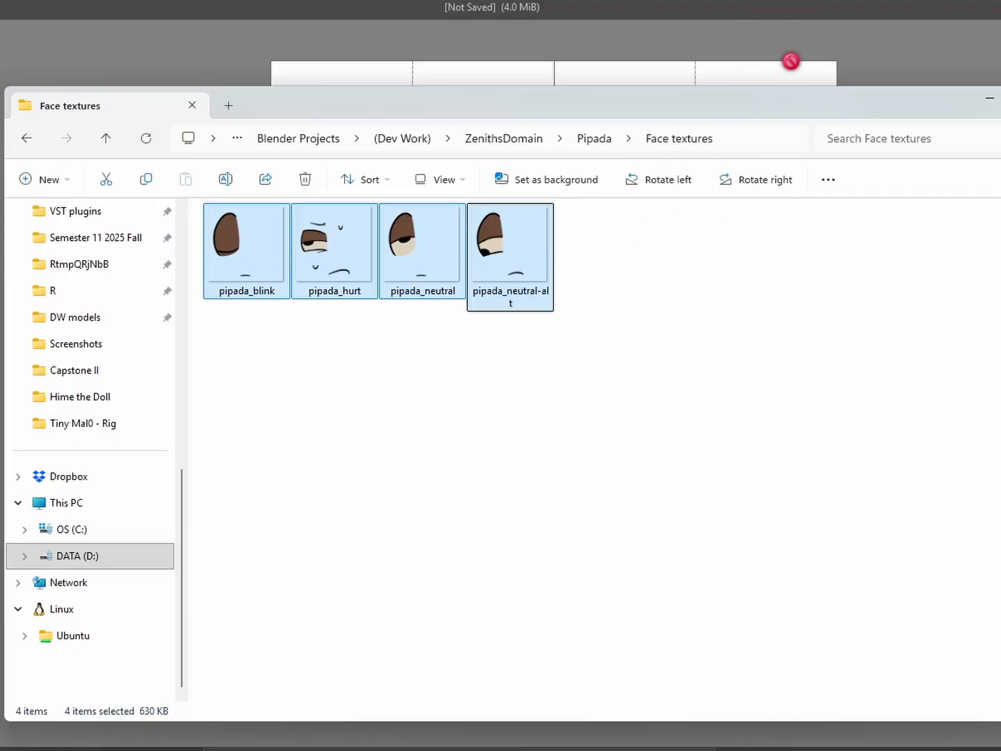
left_click(845, 147)
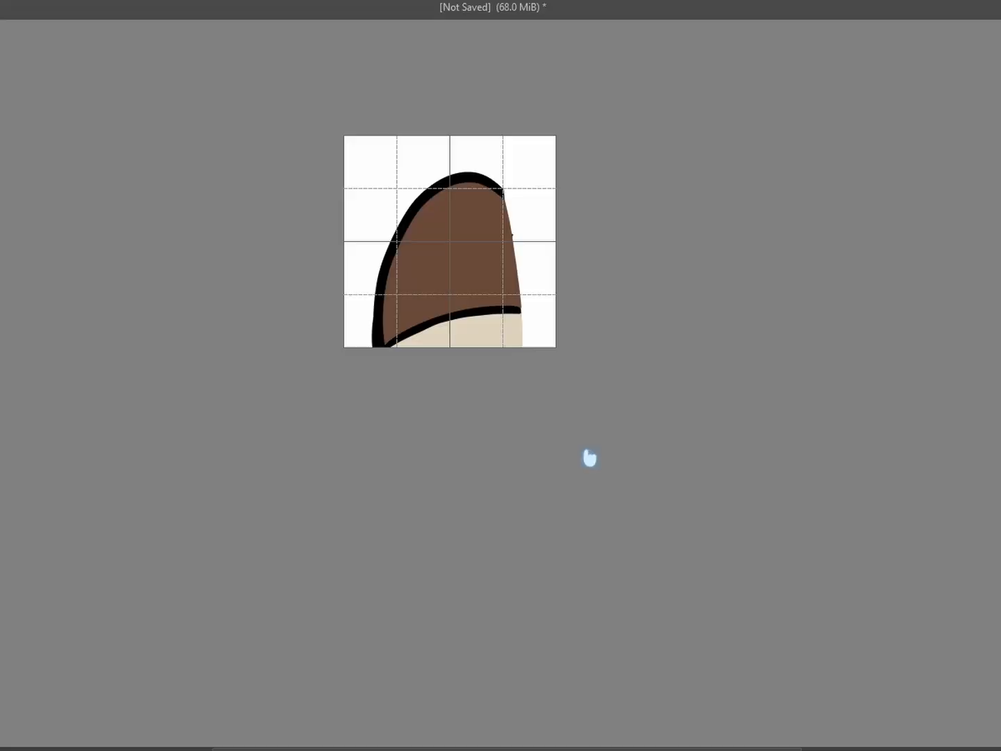
Transform the oversized face images together so that they fit within the upper-left quadrant of the canvas
key("ctrl+t")
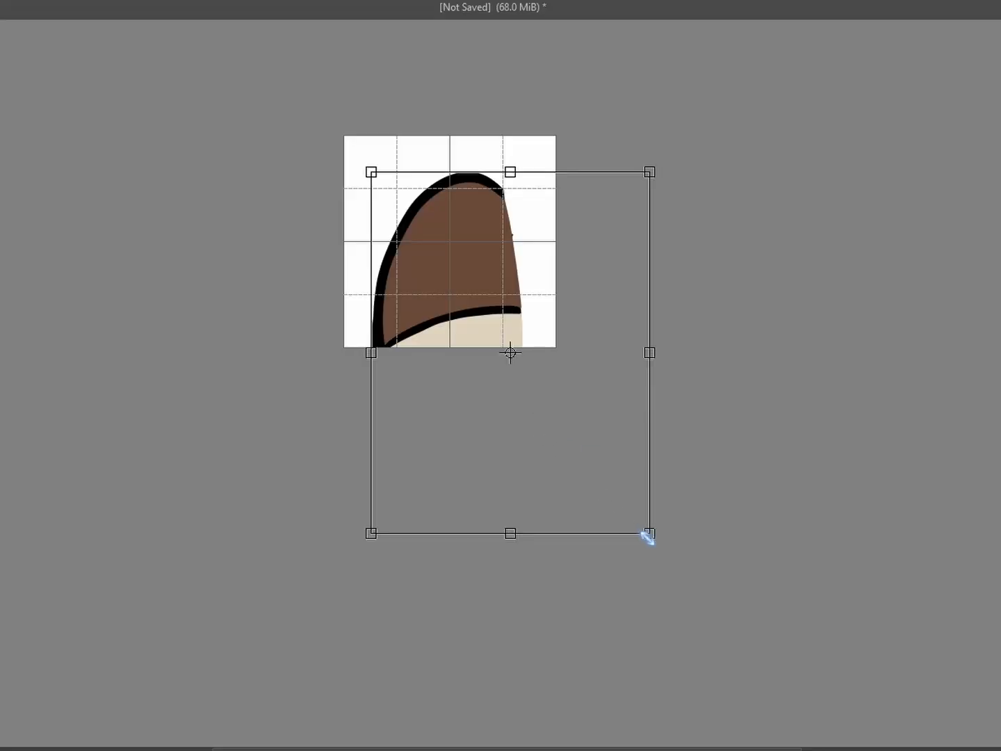
left_click_drag(648, 535, 416, 229)
key("1")
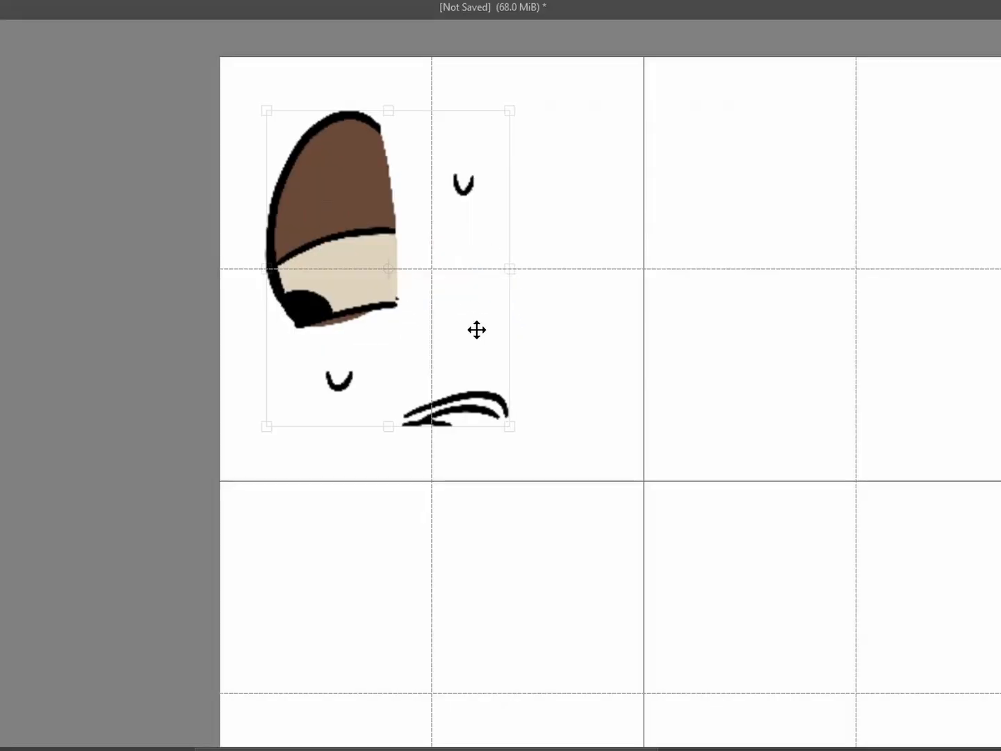
left_click_drag(477, 329, 496, 331)
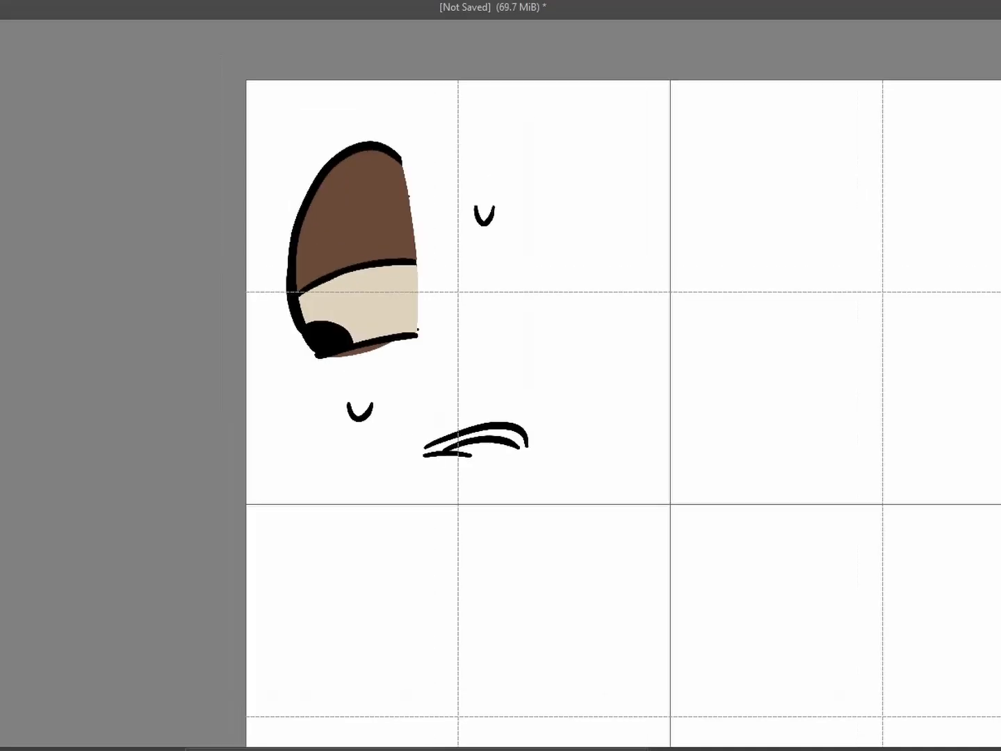
Select the entire upper-left quadrant of the canvas with a rectangular selection
scroll(735, 375, "down", 2)
middle_click_drag(735, 375, 693, 314)
scroll(478, 212, "up", 3)
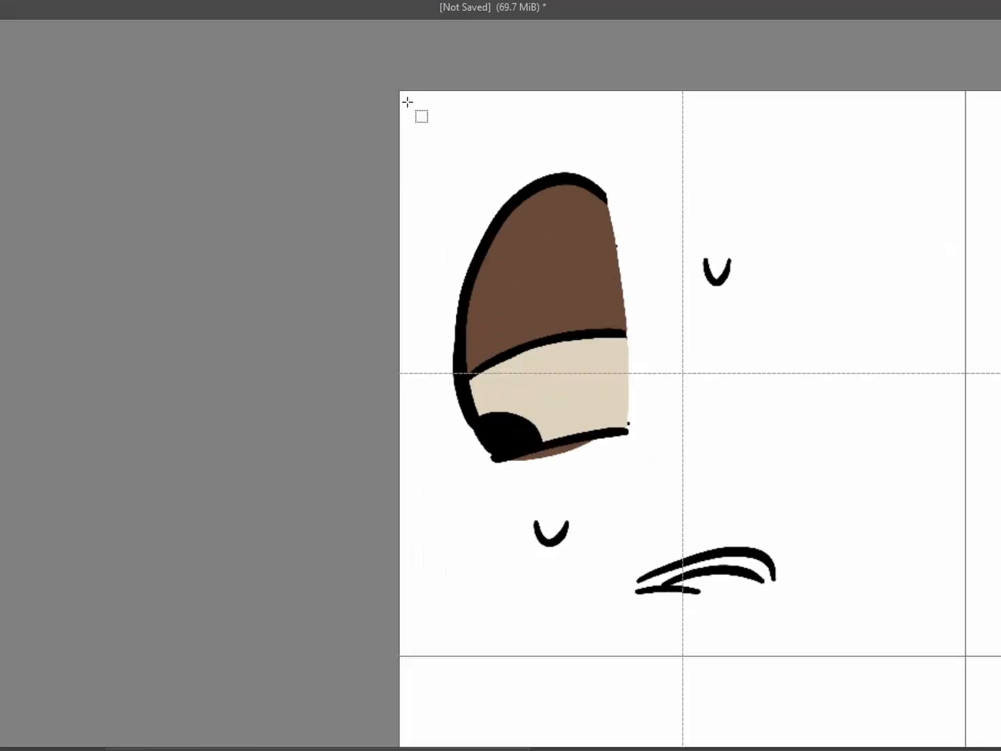
left_click_drag(513, 261, 964, 653)
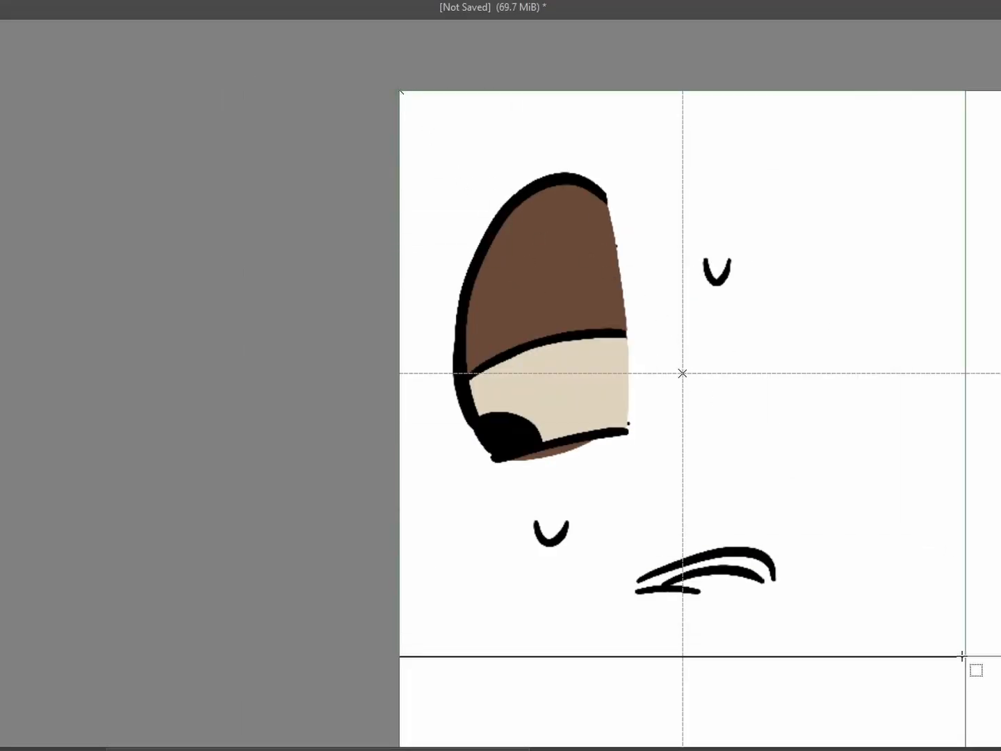
Arrange the faces in separate quadrants, with blink in the upper-right, hurt in the lower-left and alternate neutral in the lower-right
key("t")
scroll(961, 655, "down", 1)
left_click_drag(266, 318, 703, 323)
scroll(606, 380, "up", 3)
middle_click_drag(606, 381, 649, 176)
left_click_drag(629, 304, 596, 291)
scroll(471, 453, "up", 3)
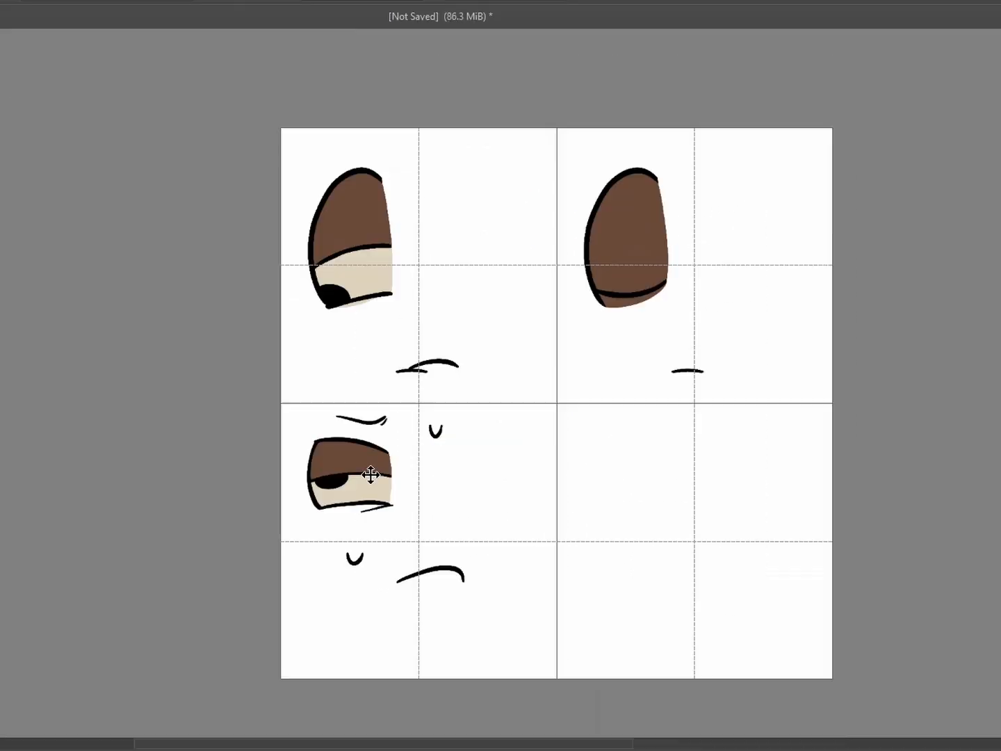
left_click_drag(371, 473, 371, 530)
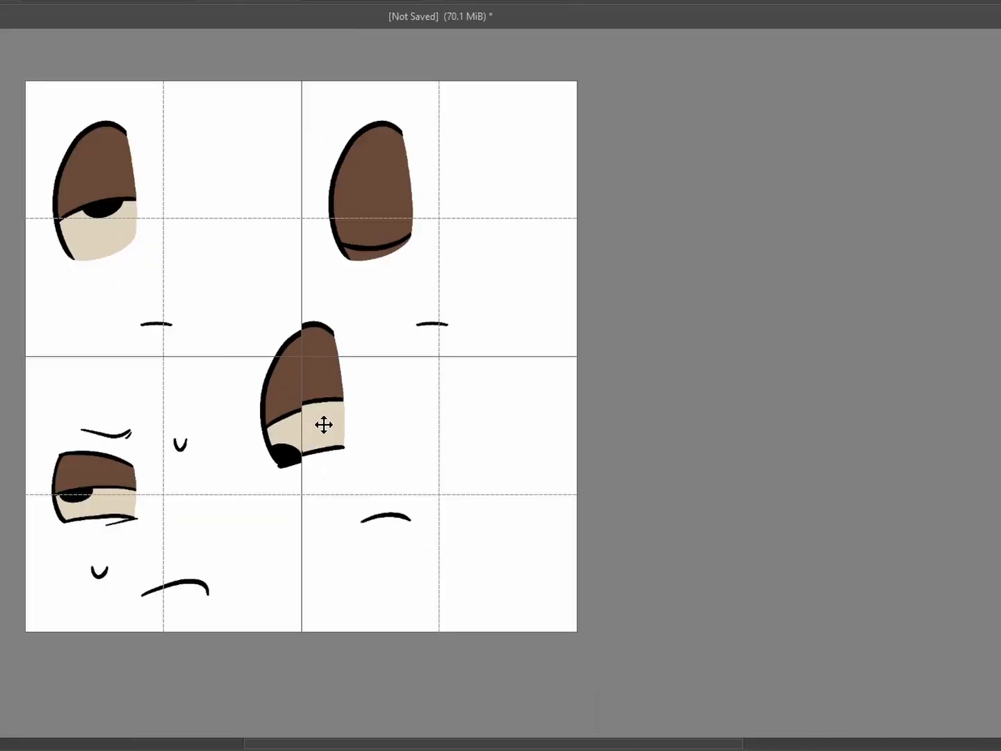
left_click_drag(324, 424, 349, 454)
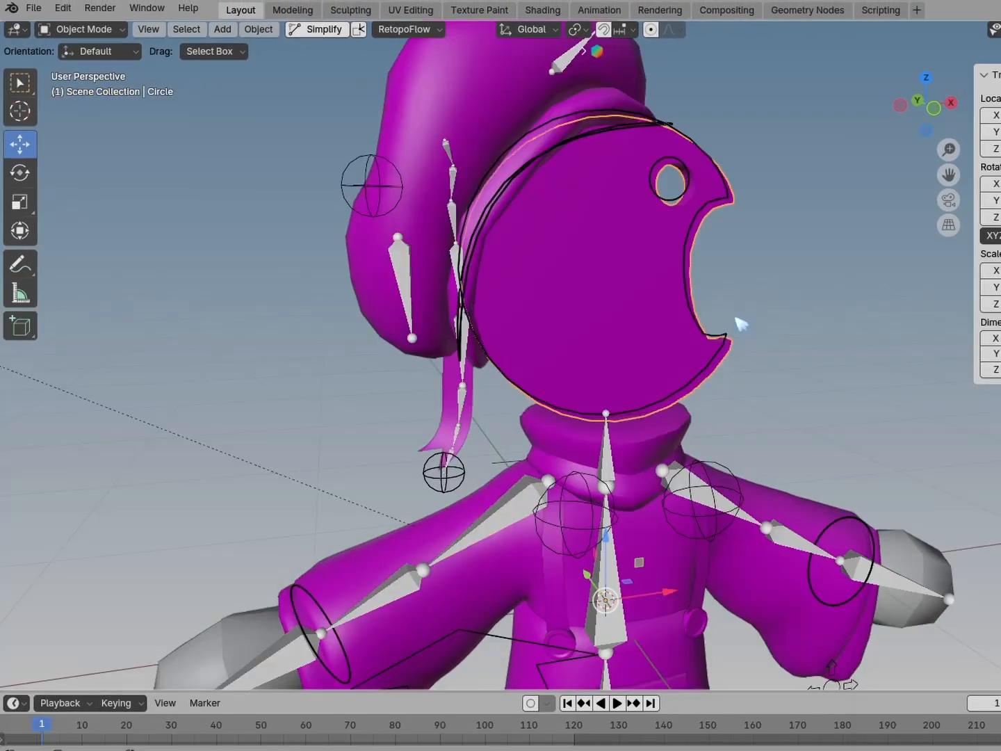
In Blender, edit the head mesh and move its large front face 0.000885 m along the Y axis
key("Tab")
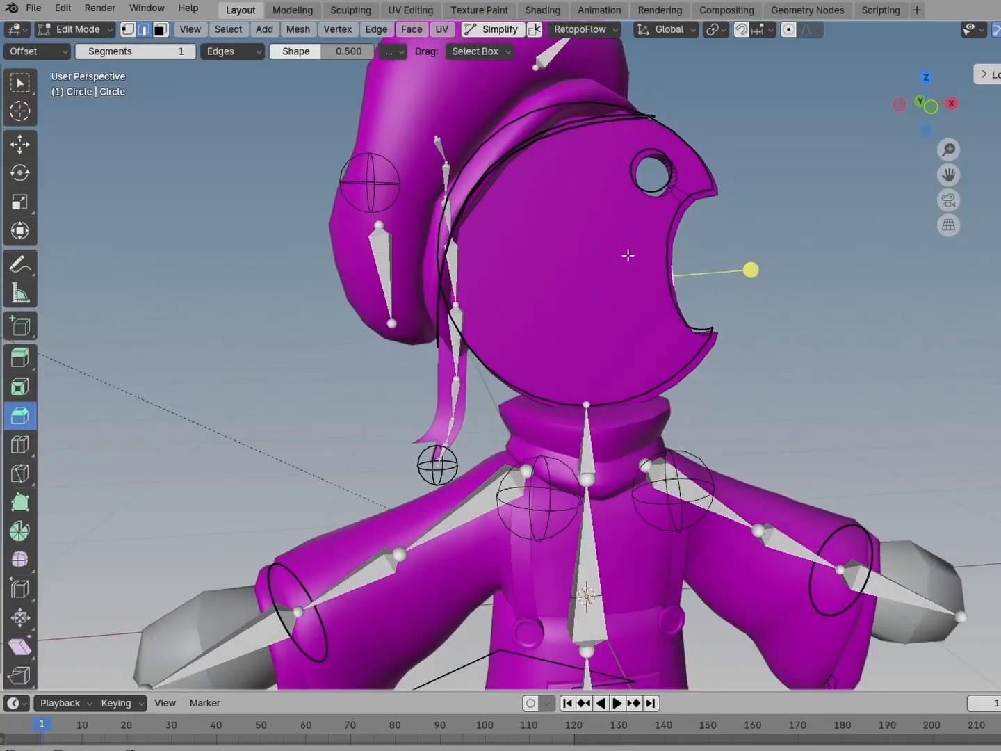
left_click(590, 264)
key("g")
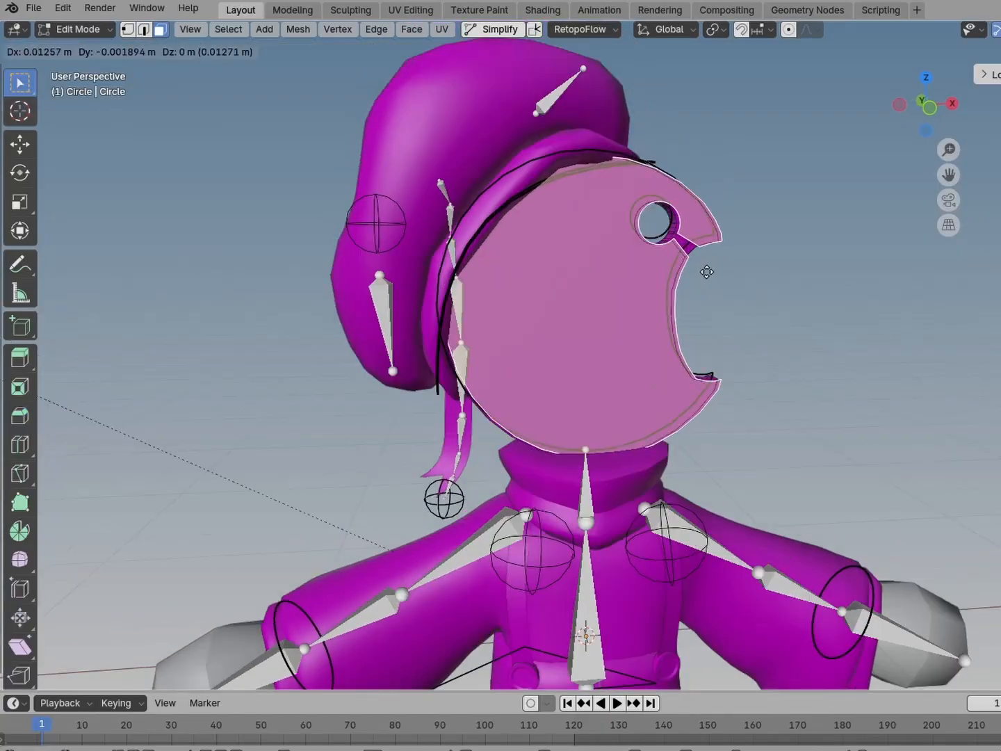
key("y")
key("KP_3")
left_click(775, 327)
middle_click_drag(719, 328, 866, 371)
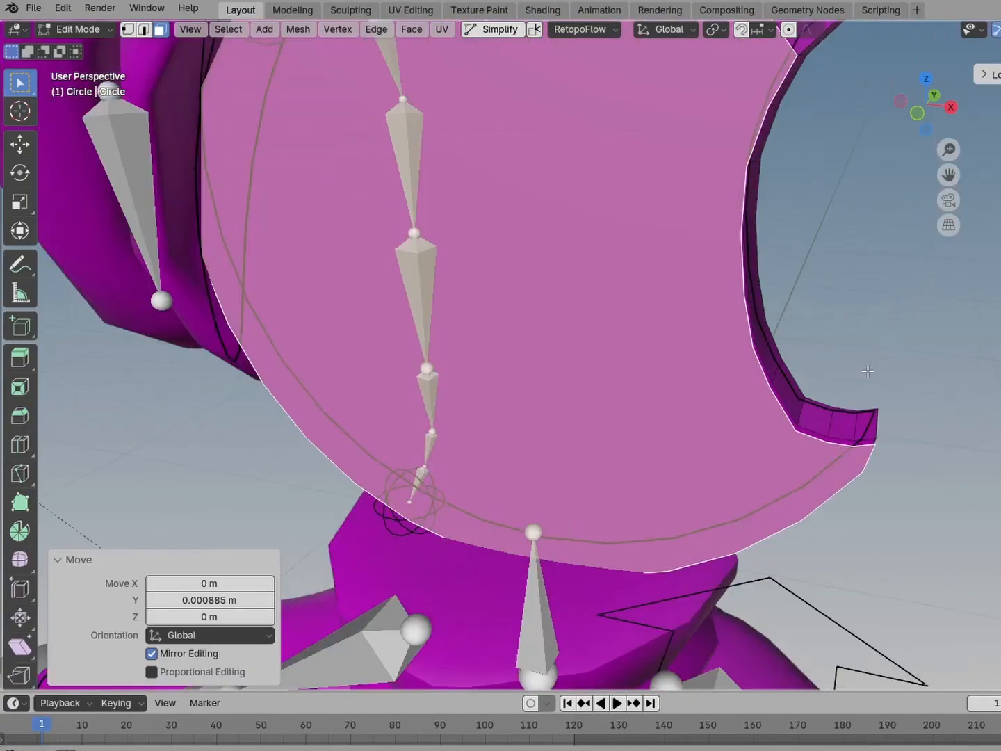
Separate the selected front face of the head into its own object
scroll(866, 371, "down", 5)
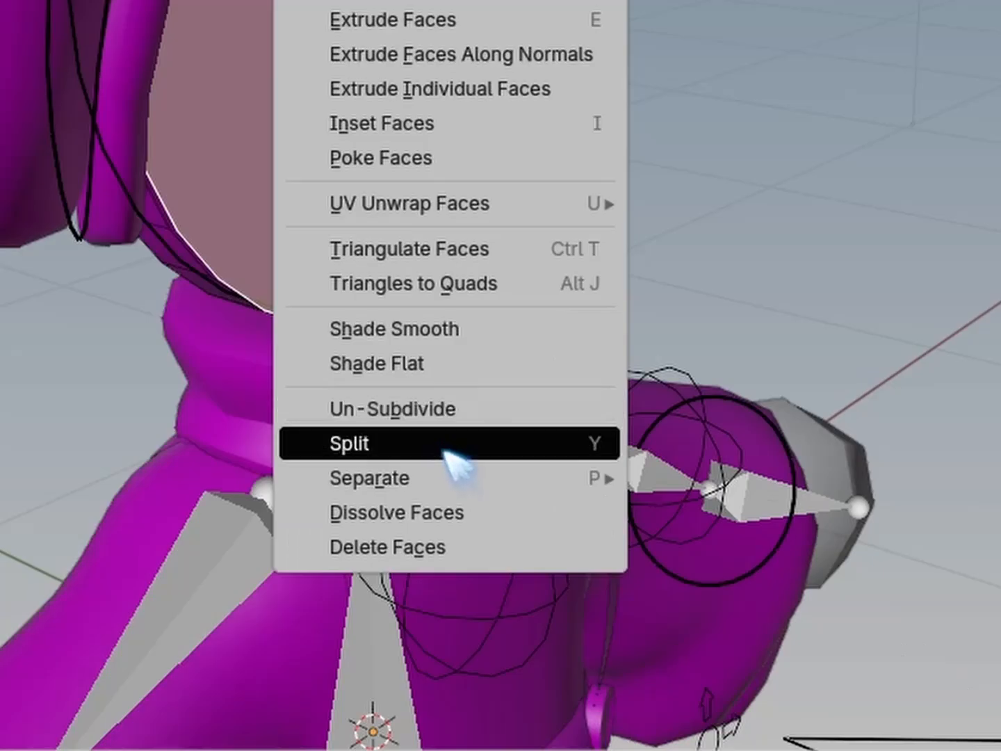
mouse_move(491, 481)
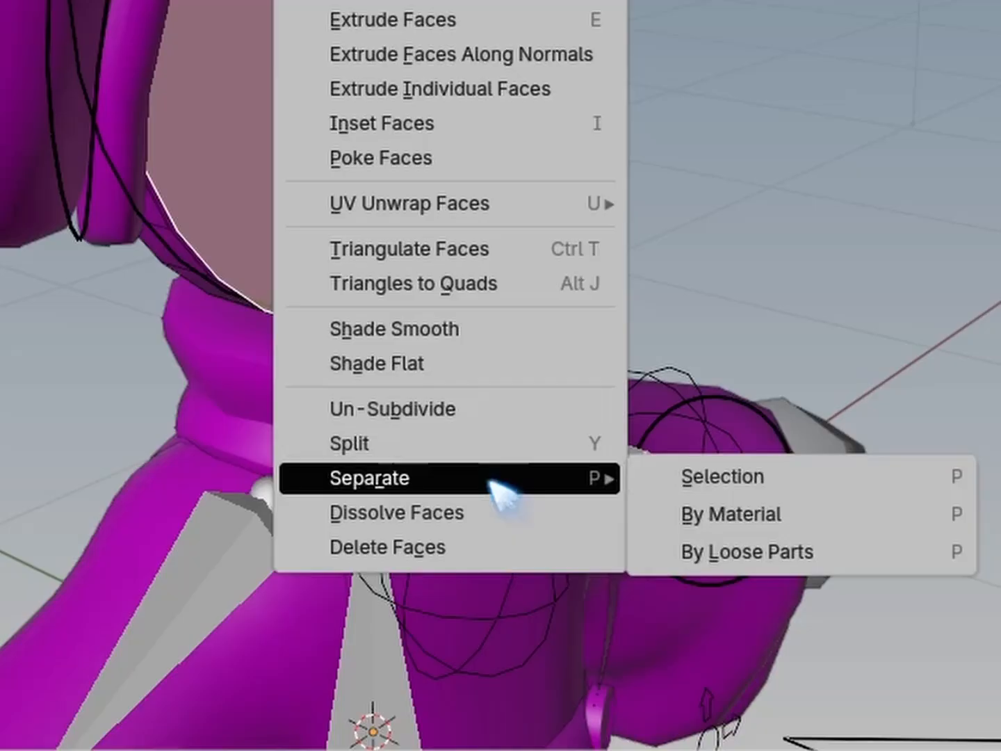
left_click(697, 479)
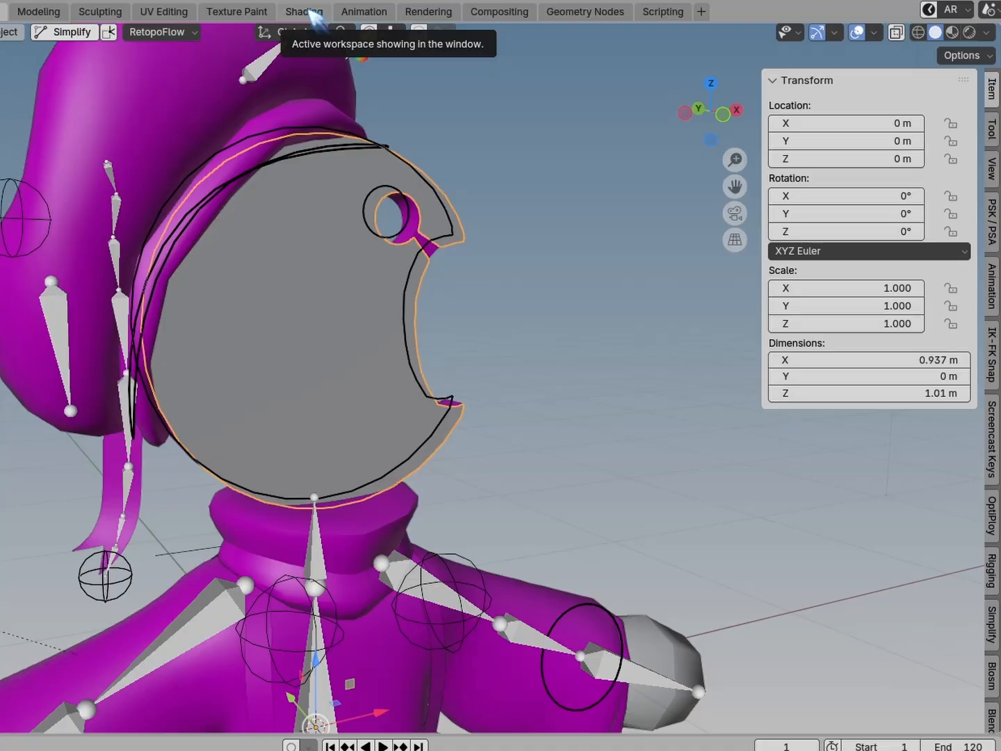
In the Shading workspace, replace the face mesh's material with a new one named pipada-face-tilesheet
left_click(305, 12)
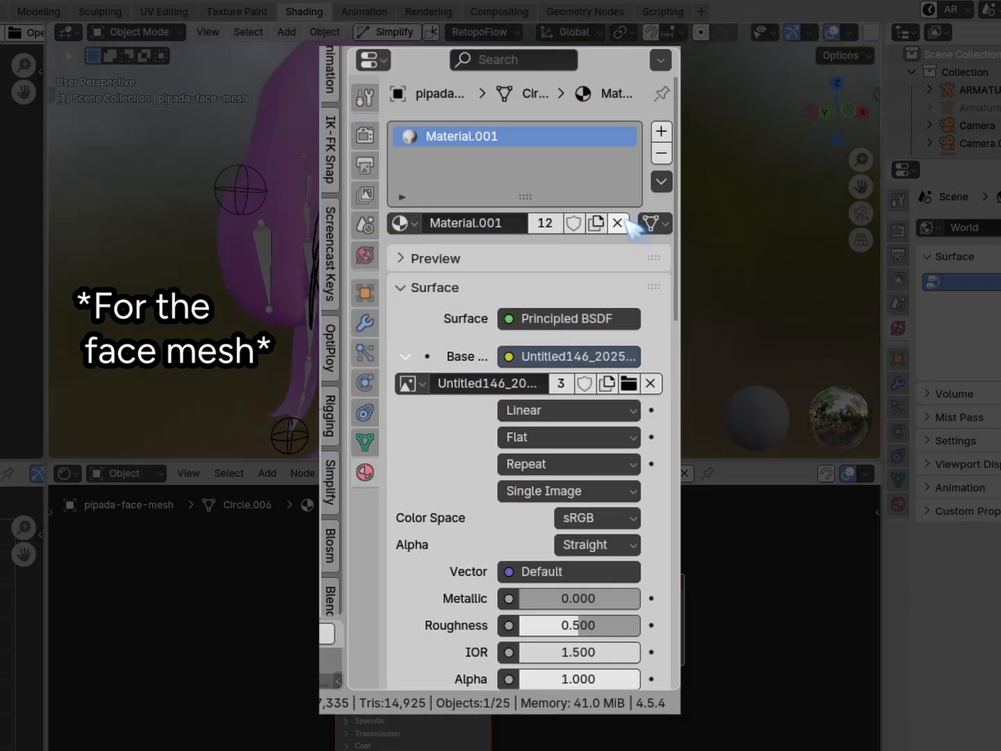
left_click(617, 223)
left_click(551, 225)
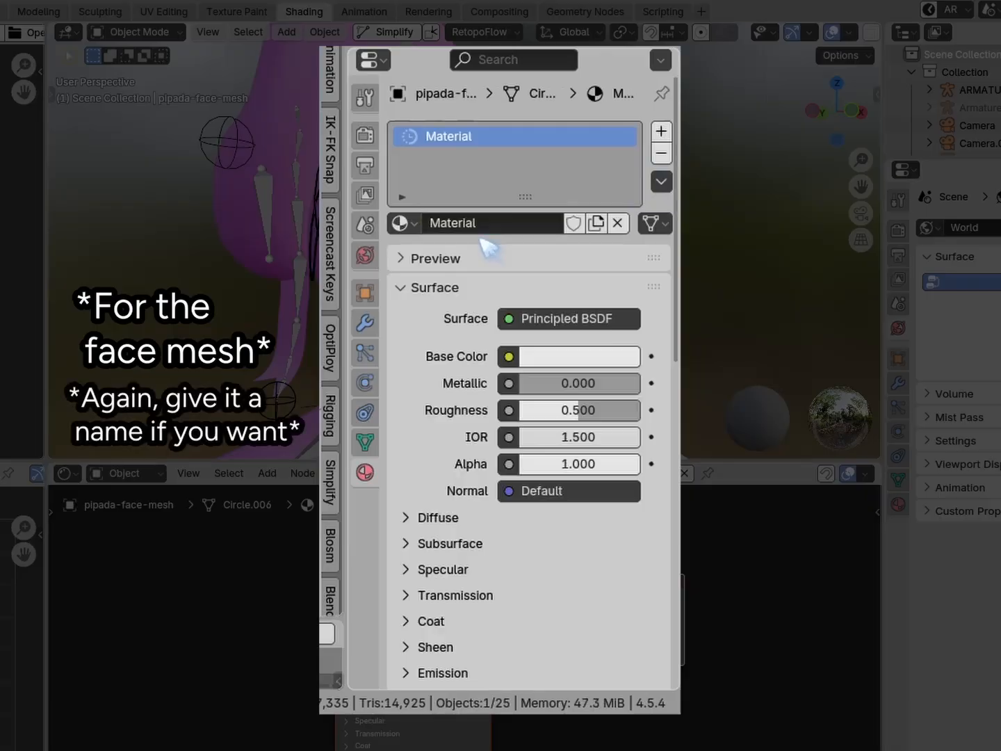
double_click(472, 221)
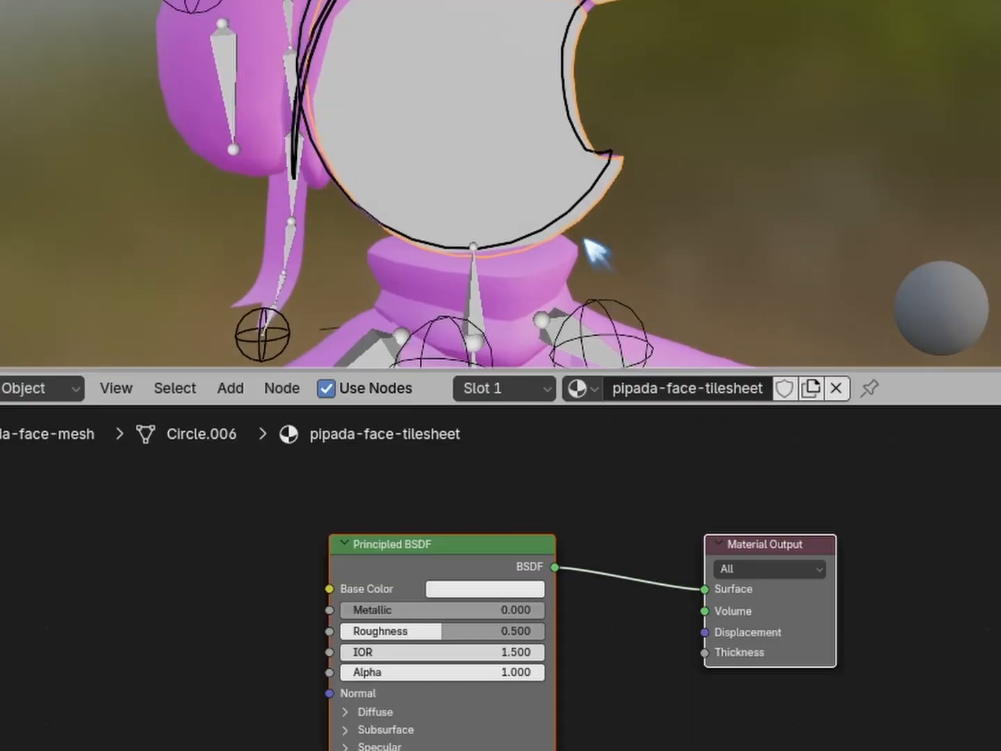
Add pipada-tilesheet-face.png as an image texture and connect its Color and Alpha to the Principled BSDF's Base Color and Alpha
middle_click_drag(595, 253, 608, 186, "shift")
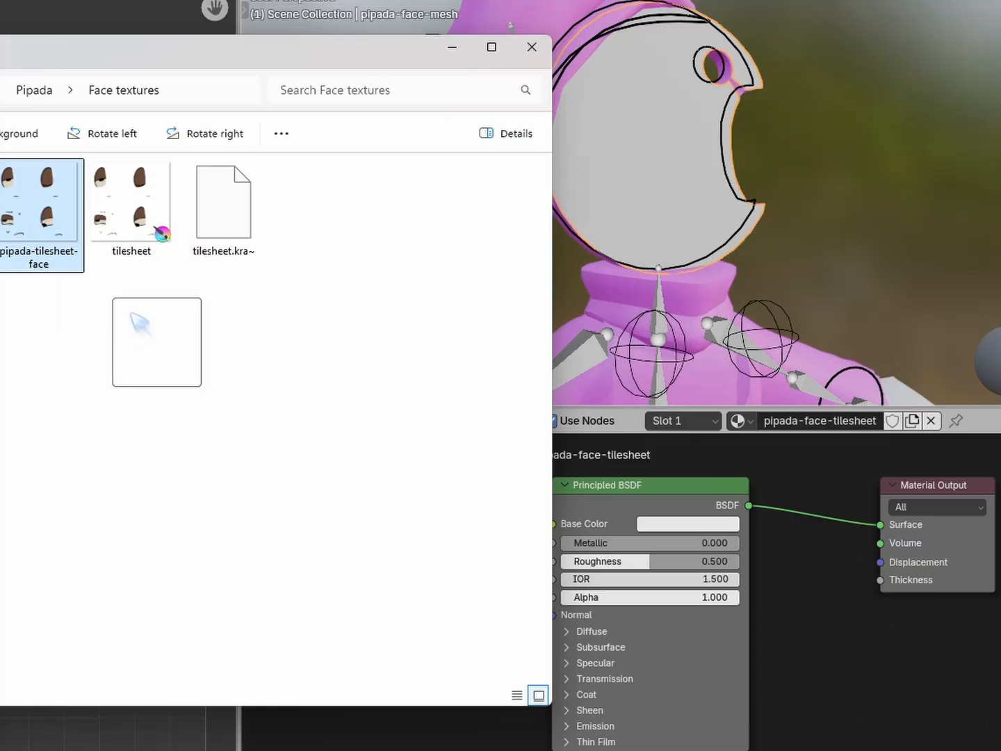
left_click_drag(881, 632, 912, 635)
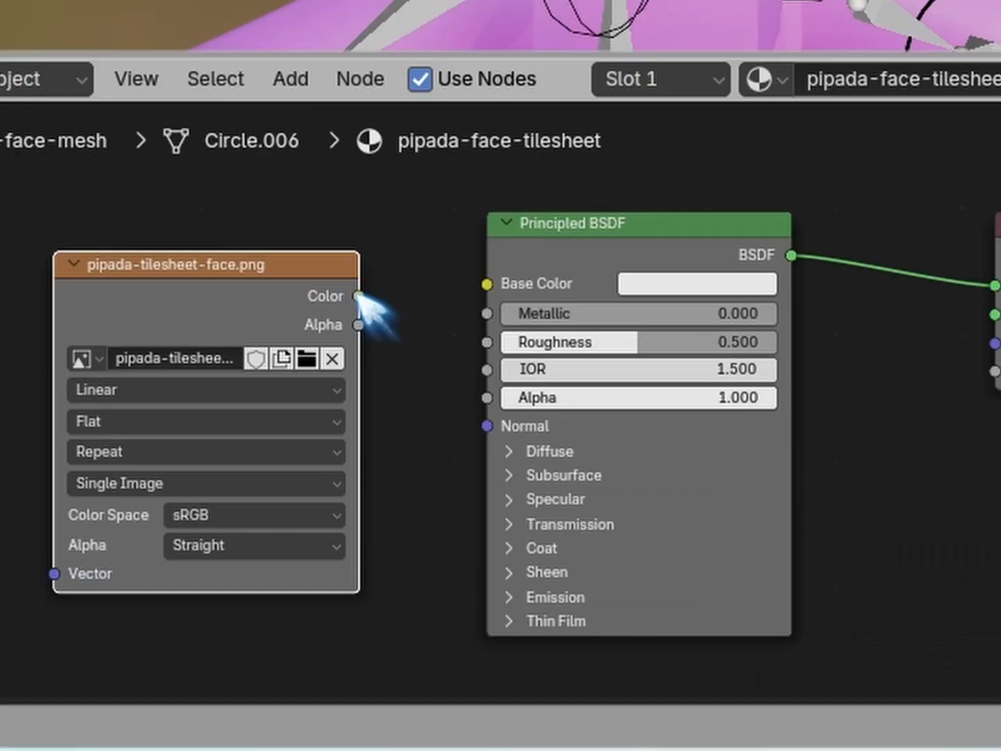
left_click_drag(486, 280, 487, 284)
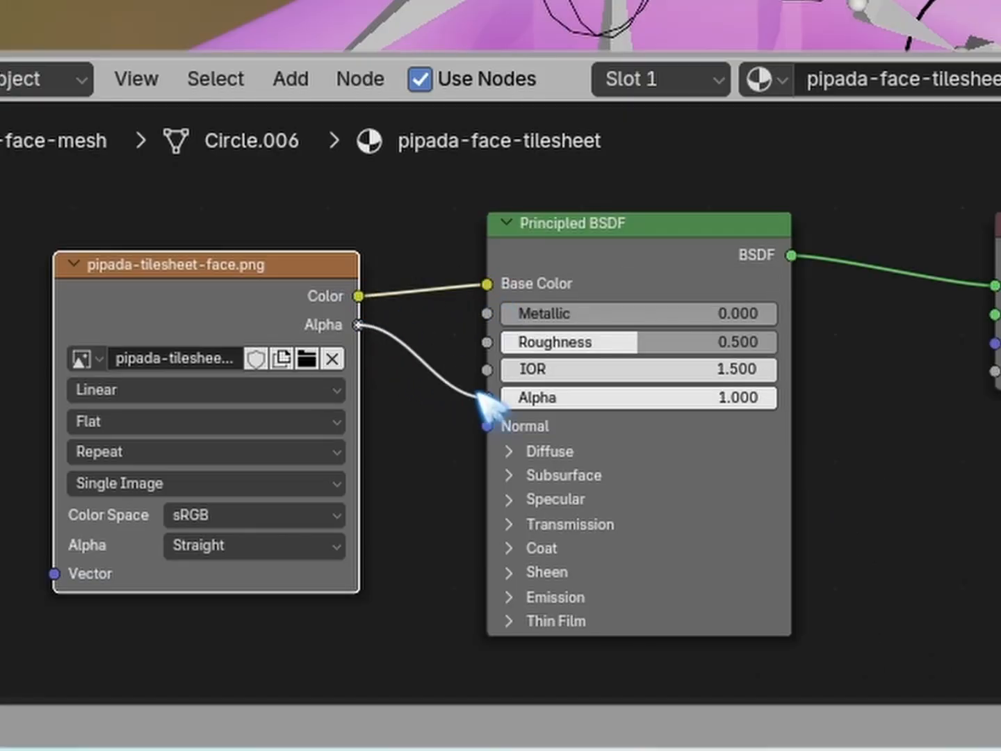
left_click_drag(479, 395, 487, 397)
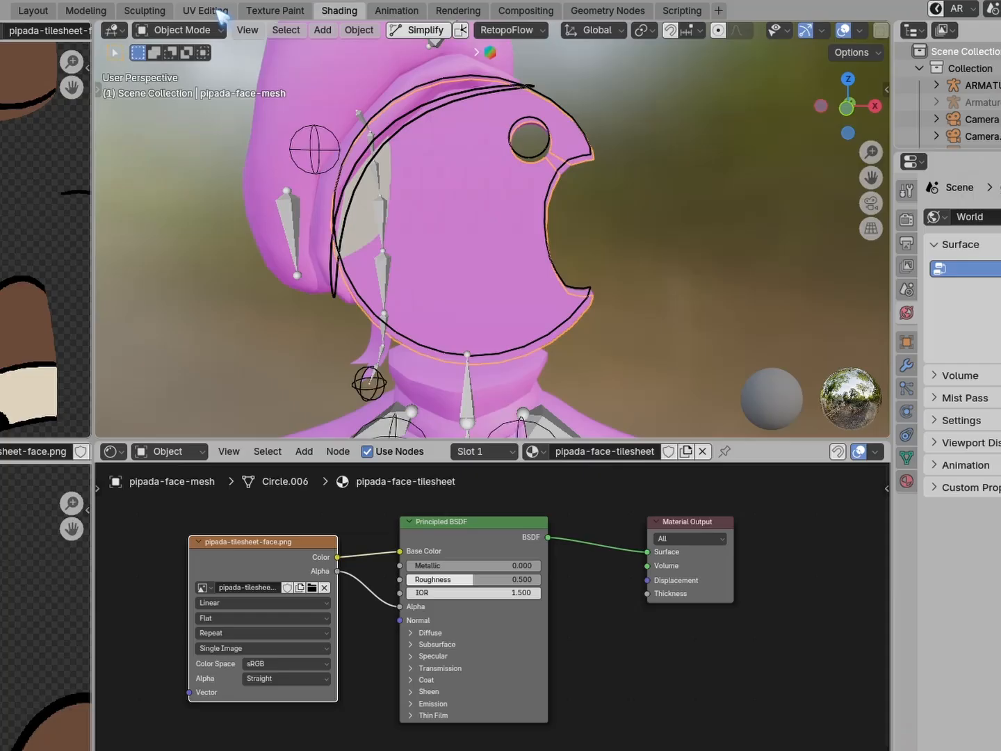
Unwrap the face mesh with Angle Based, then move and scale its UV island over the top-left expression of the tilesheet
left_click(222, 14)
scroll(636, 267, "up", 5)
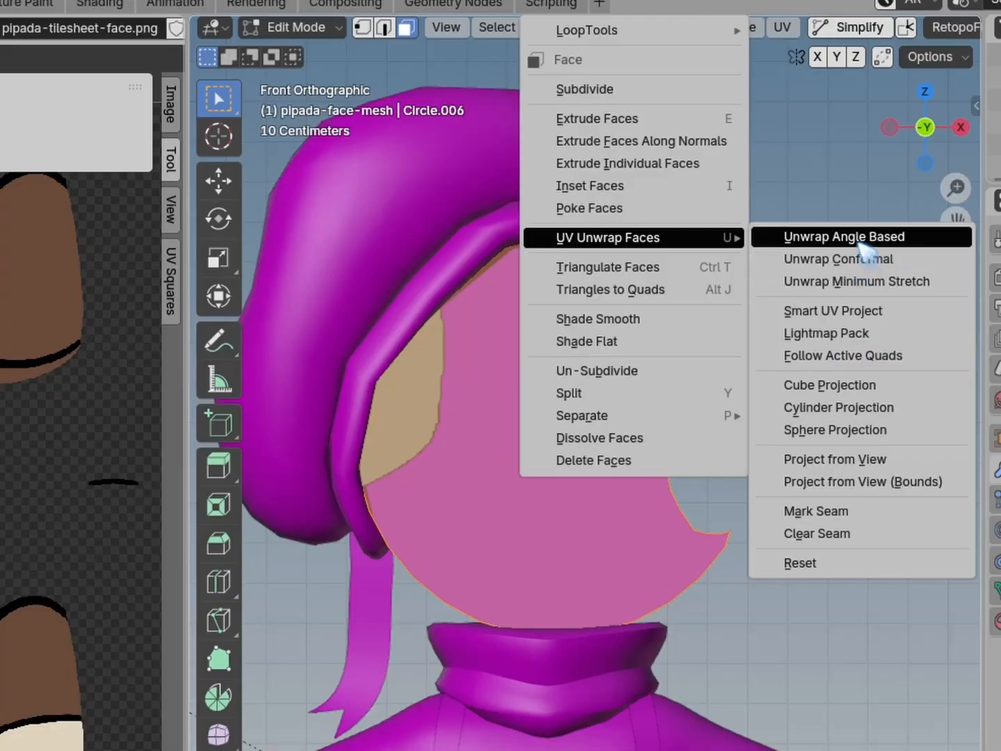
left_click(860, 241)
key("g")
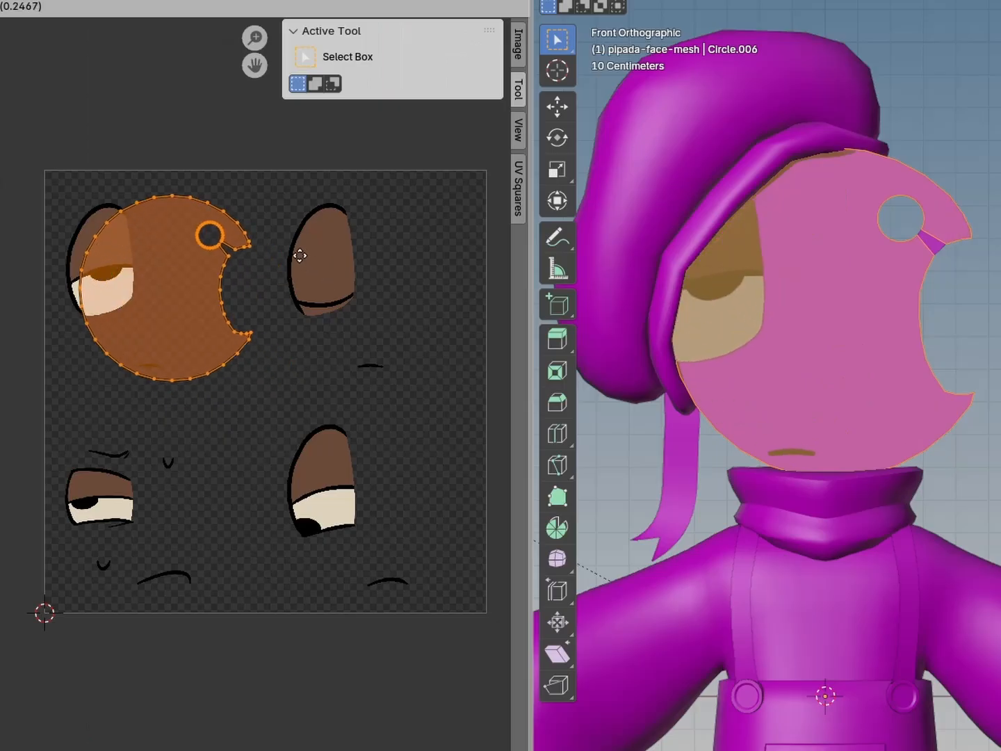
left_click(283, 263)
key("s")
left_click(385, 284)
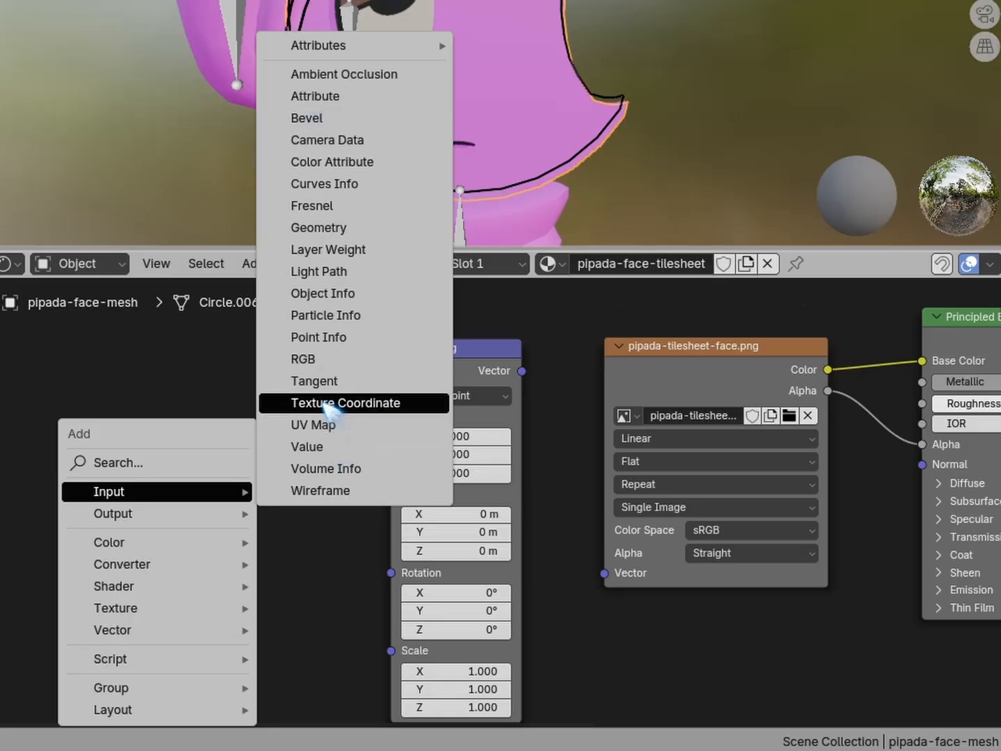
Add a Texture Coordinate node, connect its UV output to the Mapping node, and link Mapping to the image texture's Vector input
left_click(324, 409)
left_click(171, 397)
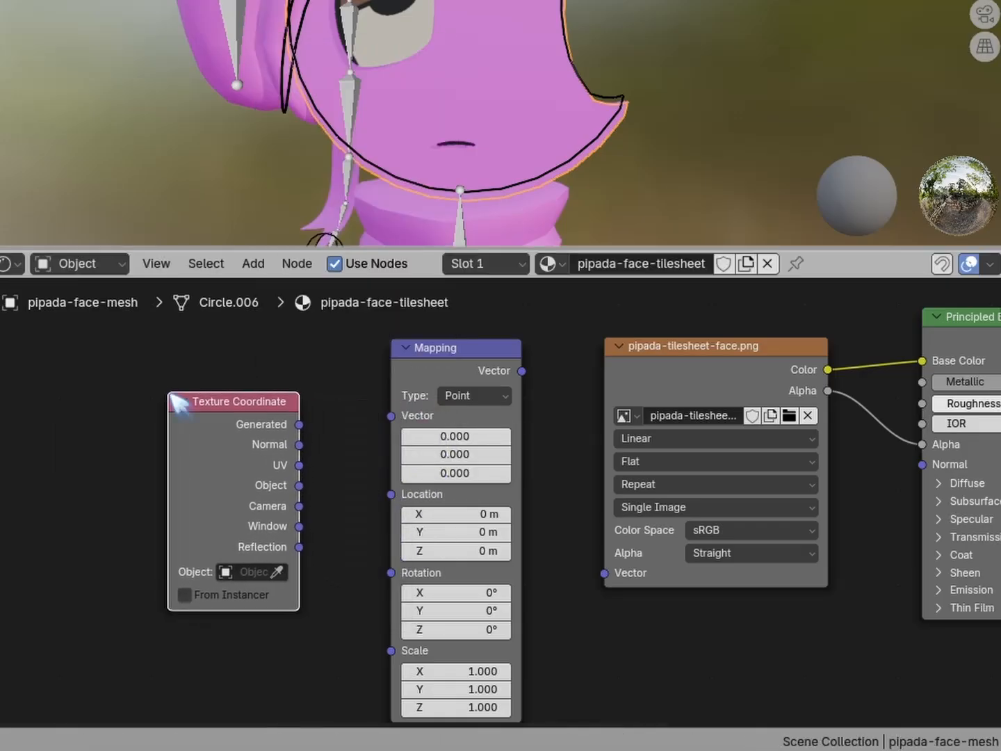
left_click_drag(298, 465, 322, 462)
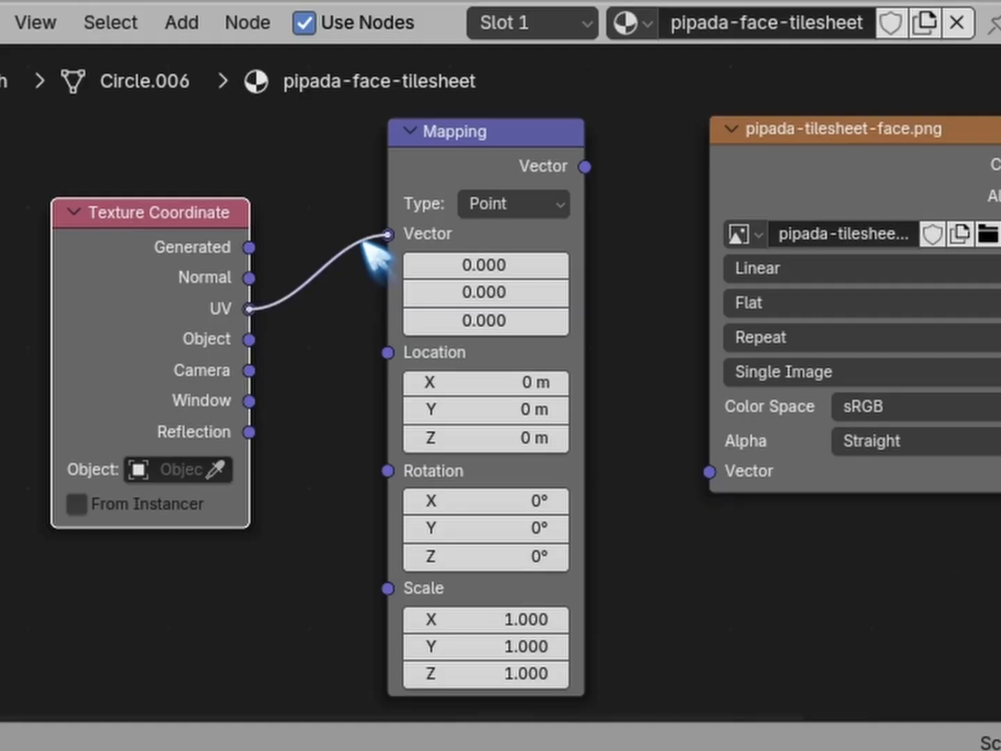
left_click_drag(363, 243, 365, 243)
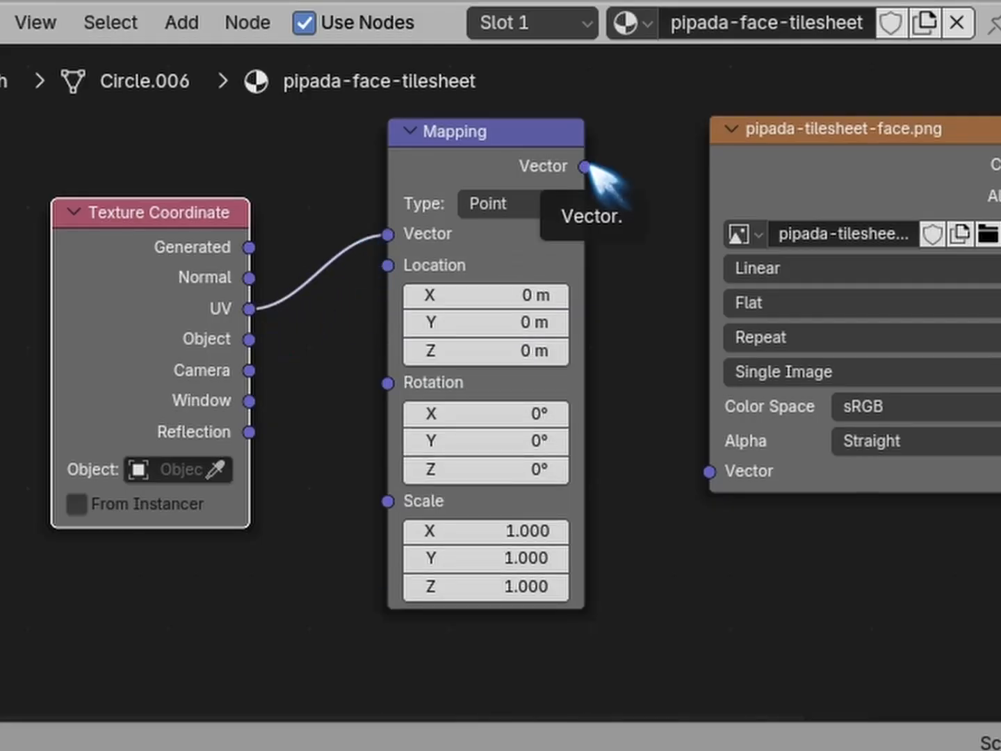
left_click_drag(586, 166, 710, 471)
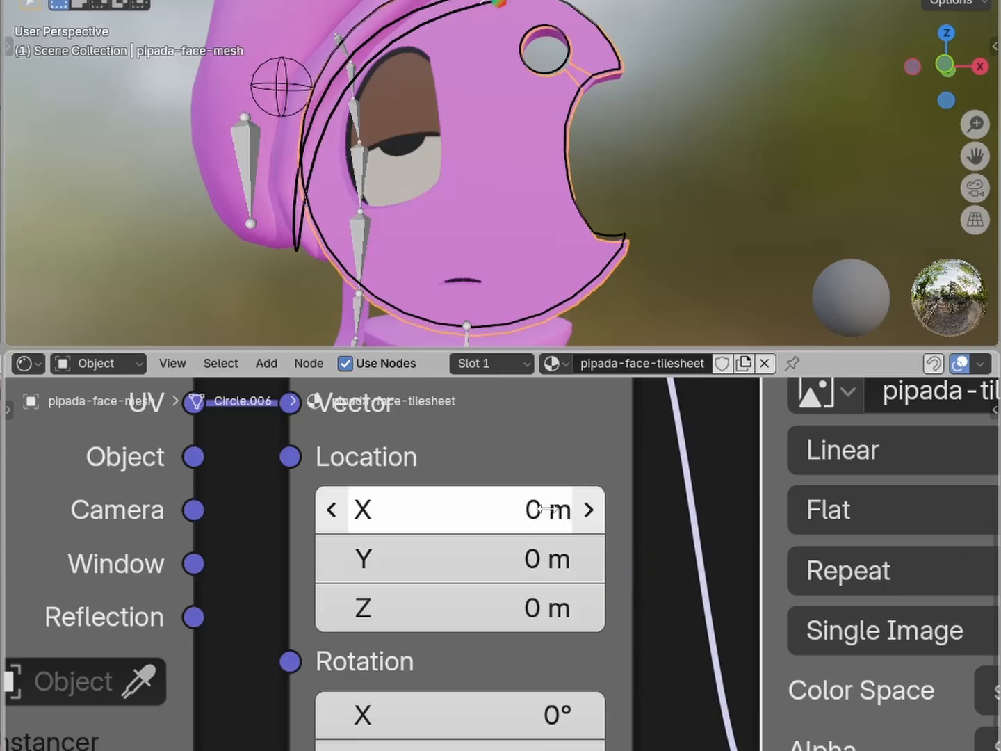
Shift the Mapping node's X location to try out other expressions on the face, and reset it to 0 m
left_click_drag(587, 510, 665, 510)
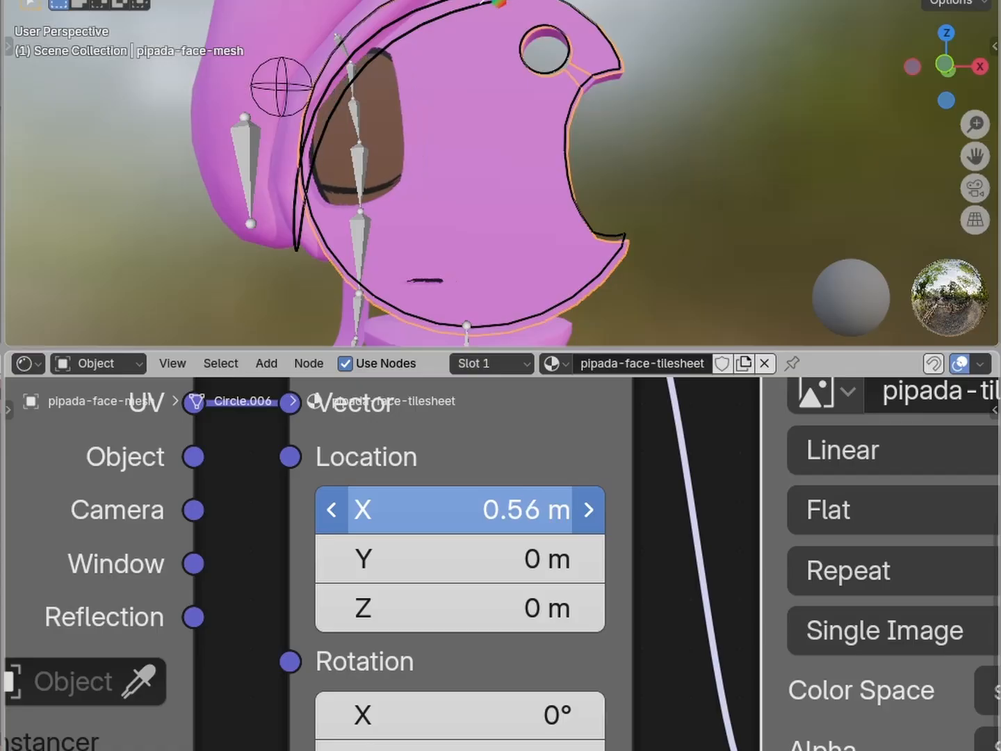
left_click_drag(417, 560, 354, 558)
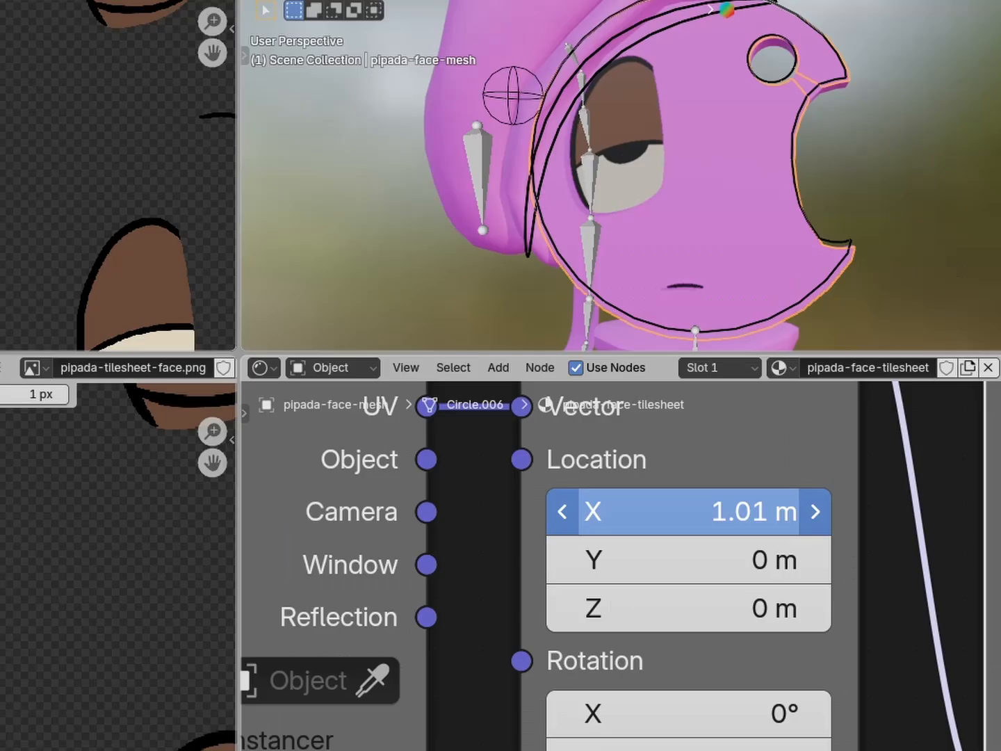
left_click_drag(695, 511, 691, 511)
left_click(704, 514)
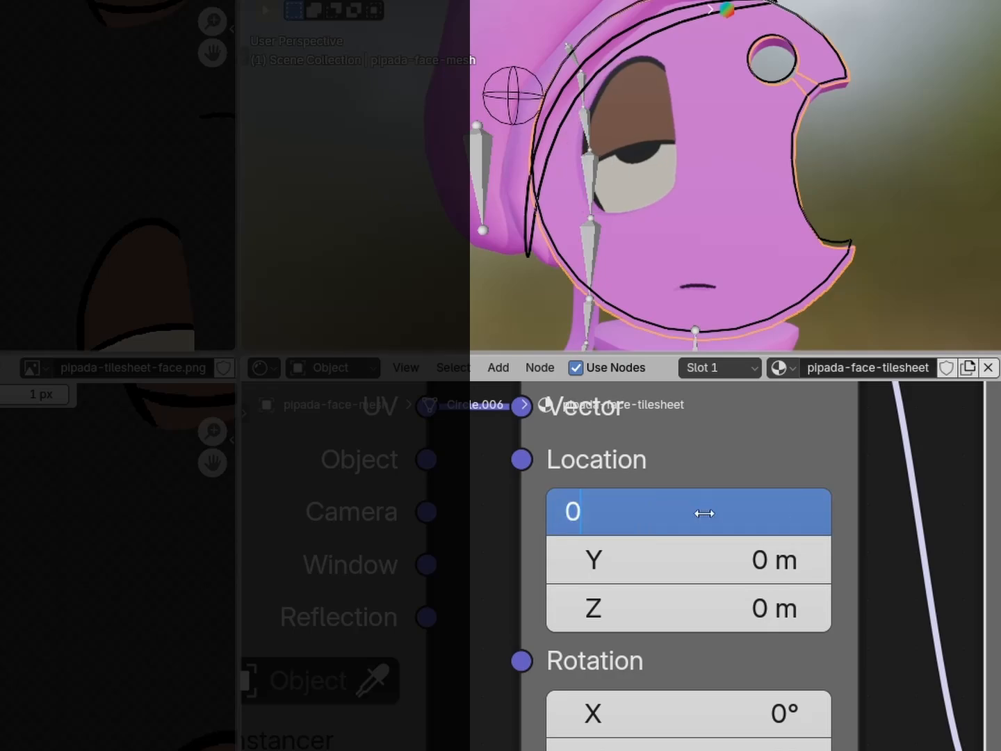
type("0")
key("Return")
Slide the Mapping node's X and Y locations to test how the repeated texture scrolls, and return X to 0
left_click_drag(661, 512, 801, 513)
left_click_drag(656, 557, 804, 557)
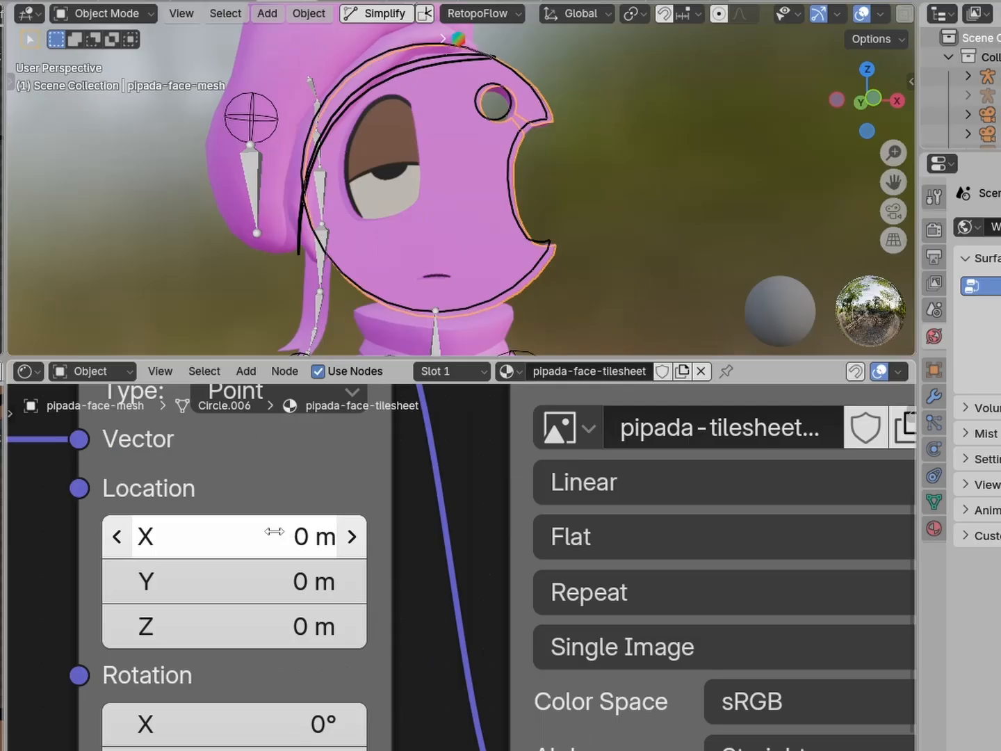
left_click_drag(248, 535, 483, 536)
left_click(250, 538)
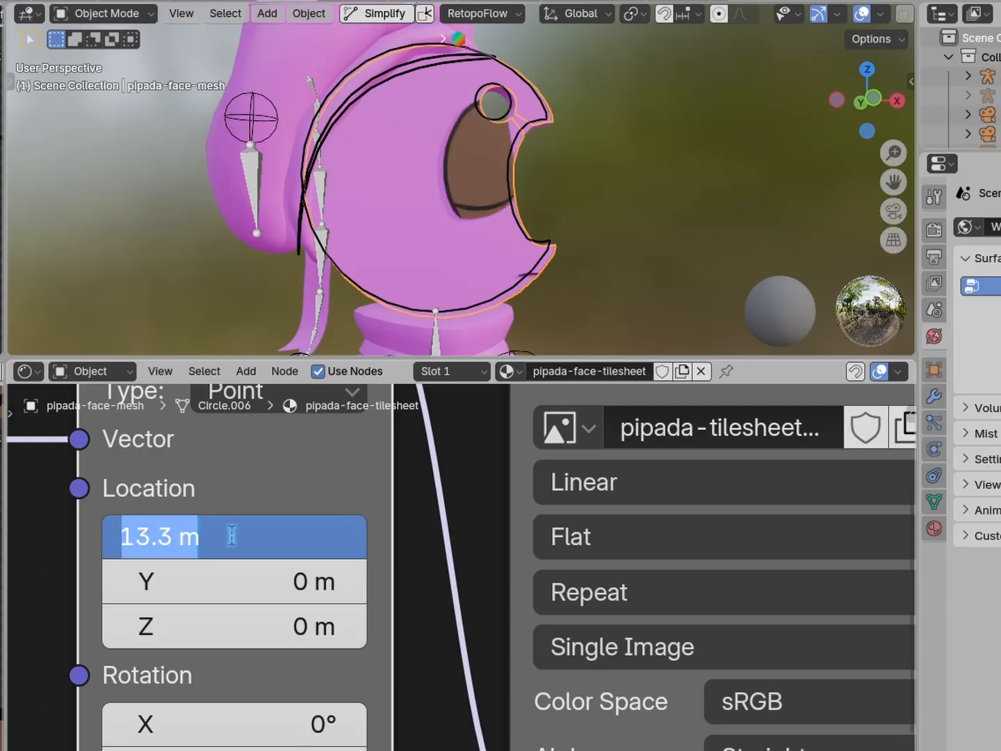
type("0")
key("Return")
Set the image texture's extension to Clip and test it by raising the Mapping node's X location to about 8 m
middle_click_drag(473, 459, 660, 427)
middle_click_drag(610, 521, 438, 532)
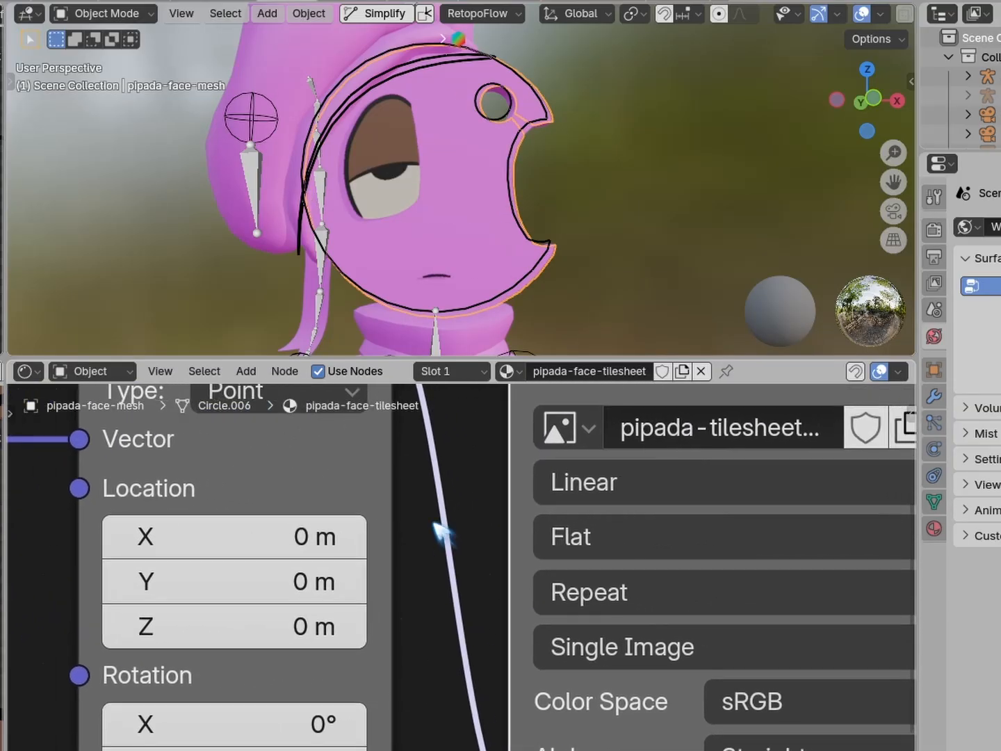
left_click(597, 602)
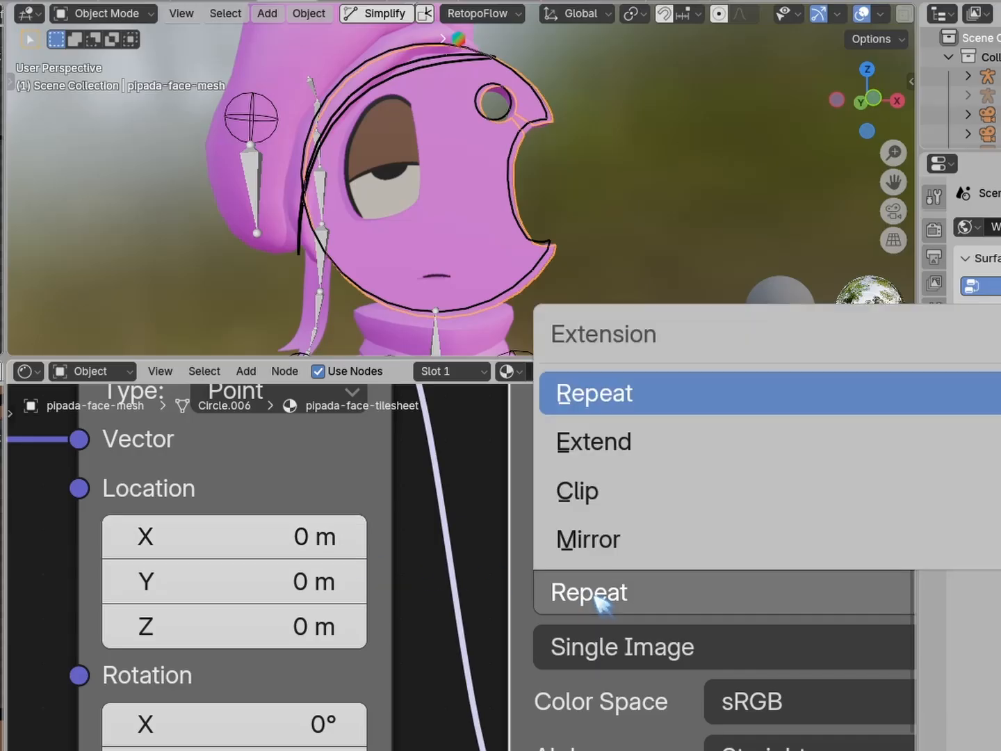
left_click(597, 492)
left_click(229, 536)
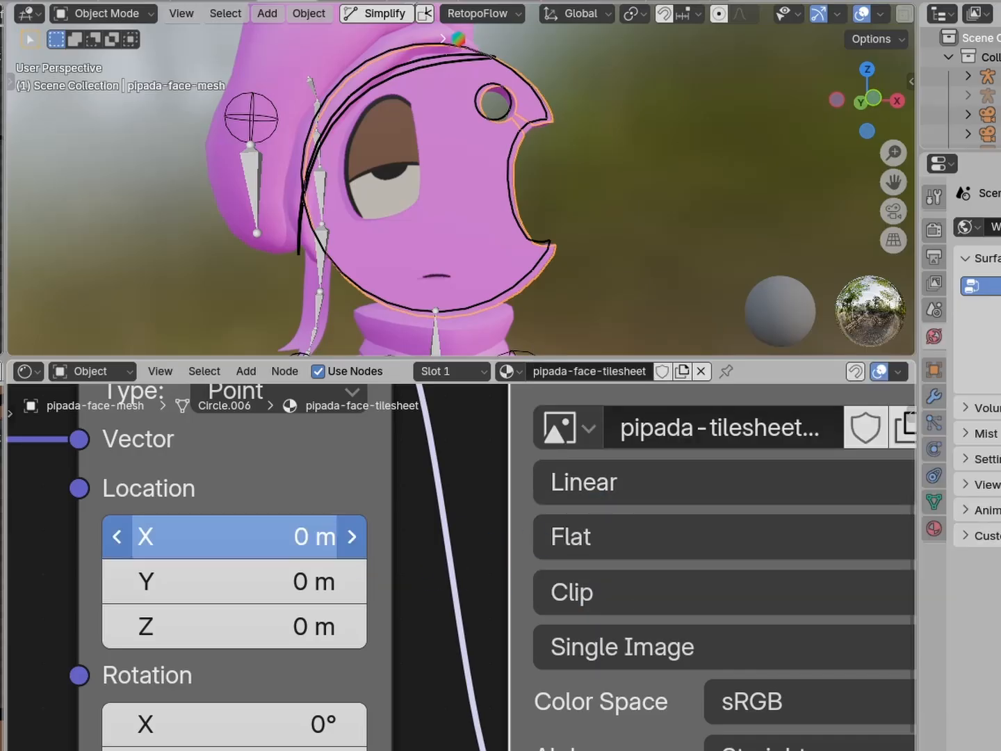
left_click_drag(228, 535, 271, 535)
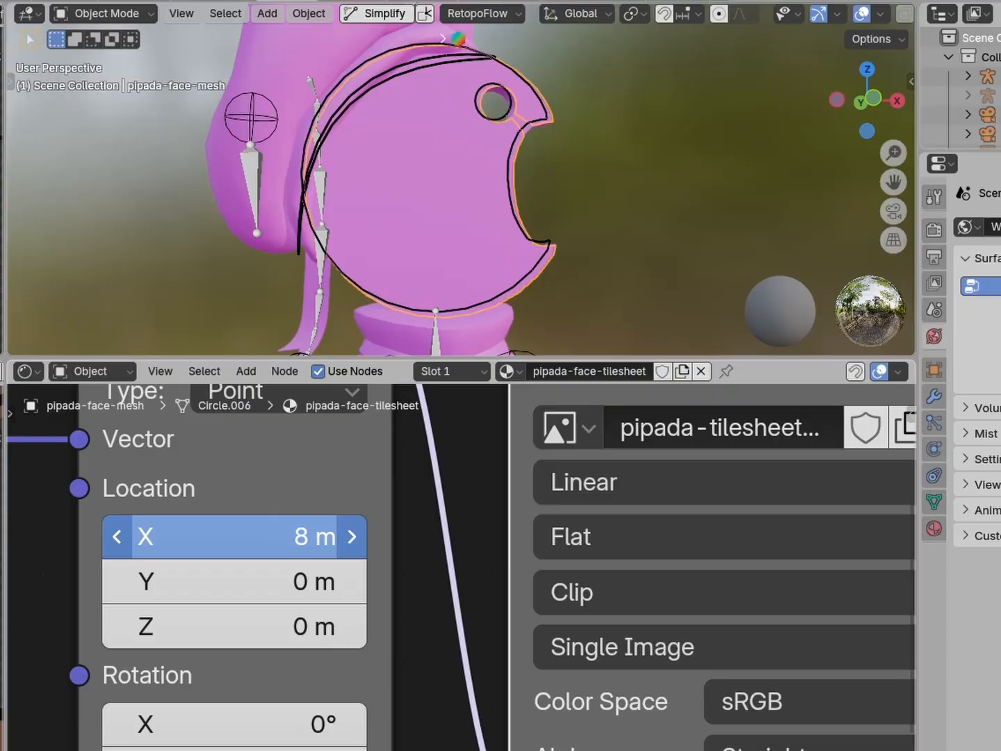
left_click_drag(272, 536, 276, 536)
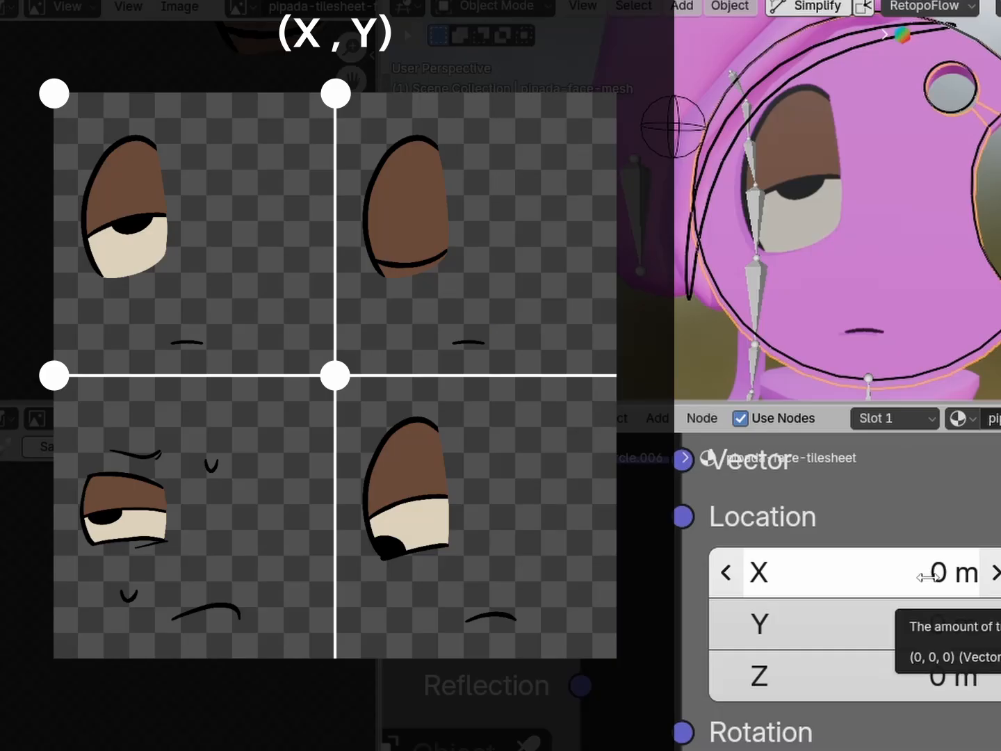
Preview other tiles by changing the Mapping node's X location and setting its Y location to -0.5 m
left_click(927, 576)
mouse_move(828, 580)
left_mouse_down()
mouse_move(848, 581)
mouse_move(828, 580)
left_mouse_up()
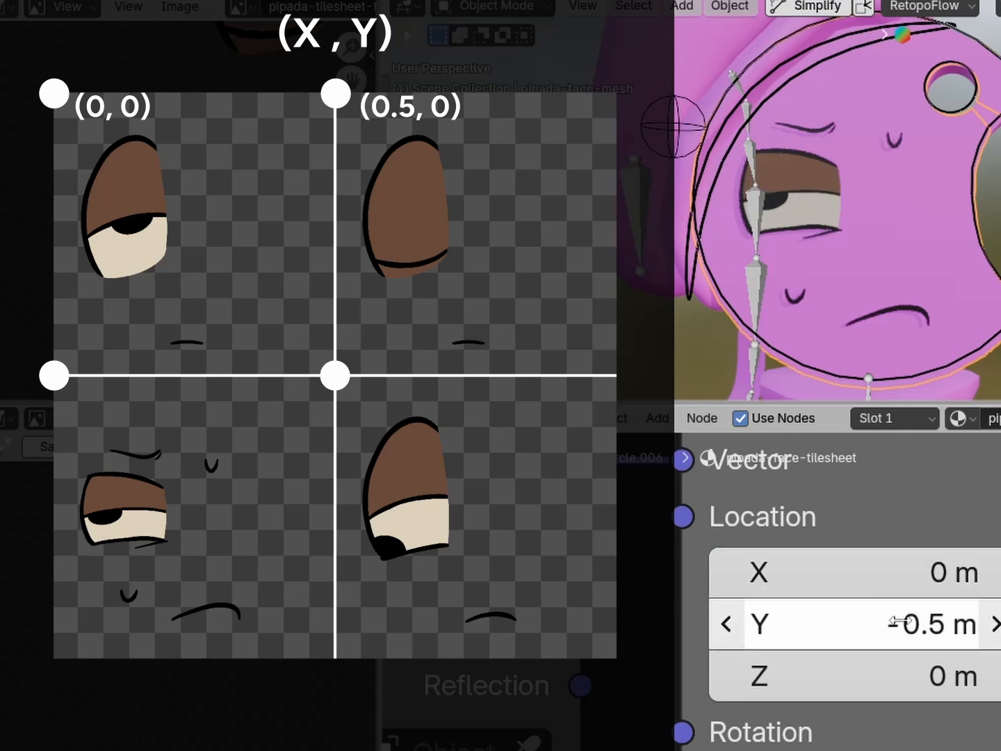
left_click(892, 621)
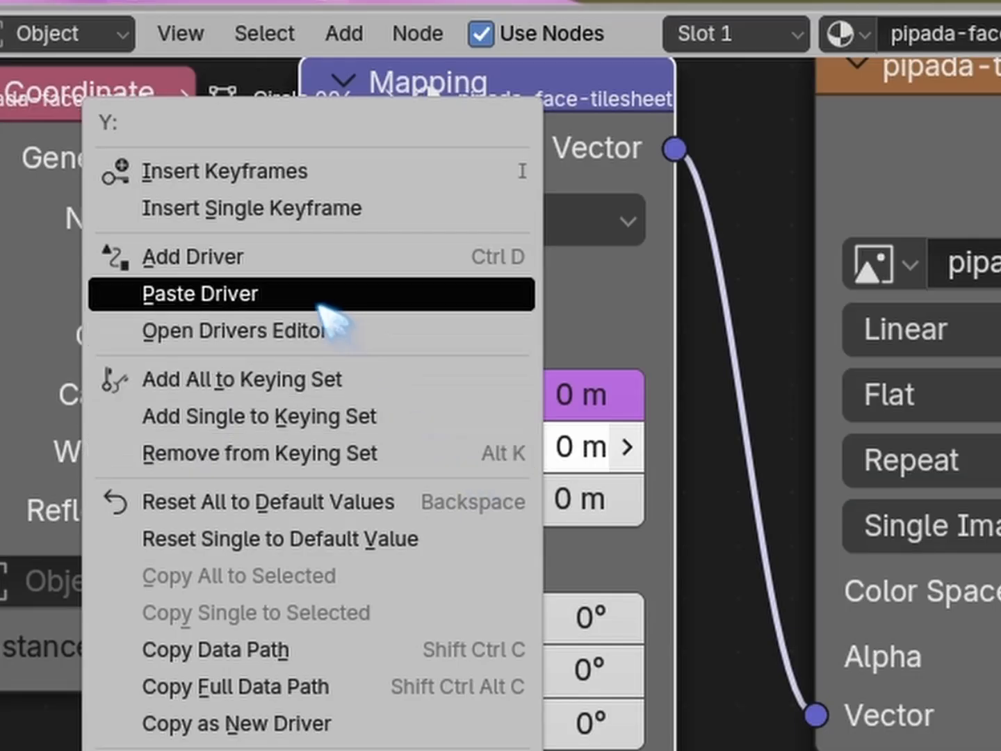
Paste the copied driver onto the Mapping node's Y location and move face-bone in the front view to test it
left_click(323, 313)
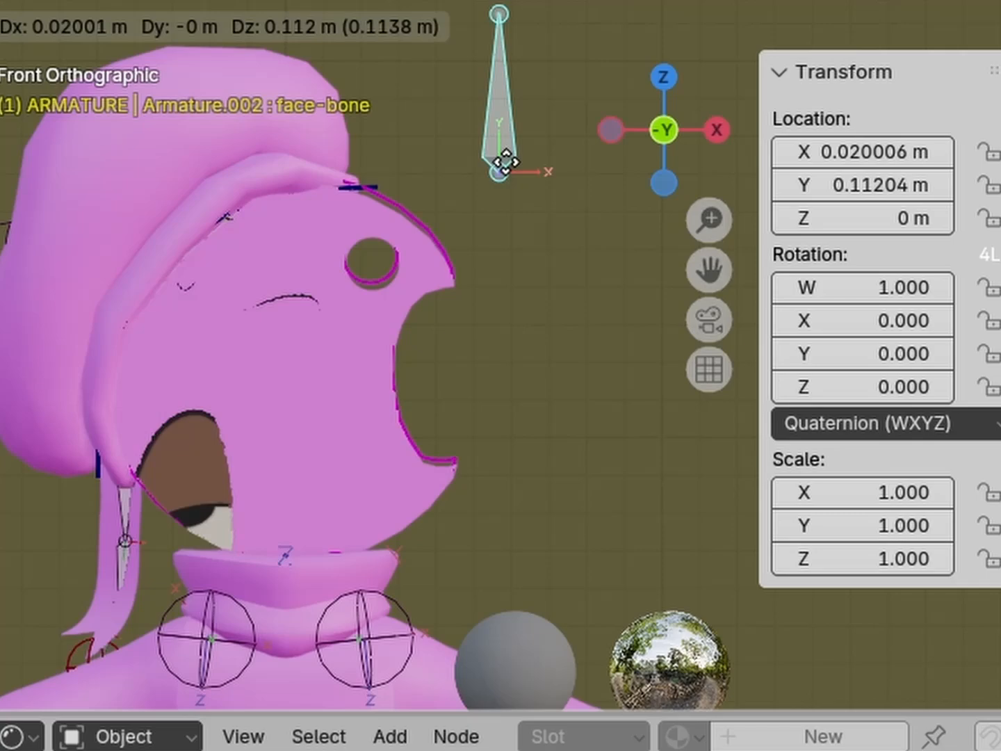
left_click_drag(504, 161, 475, 118)
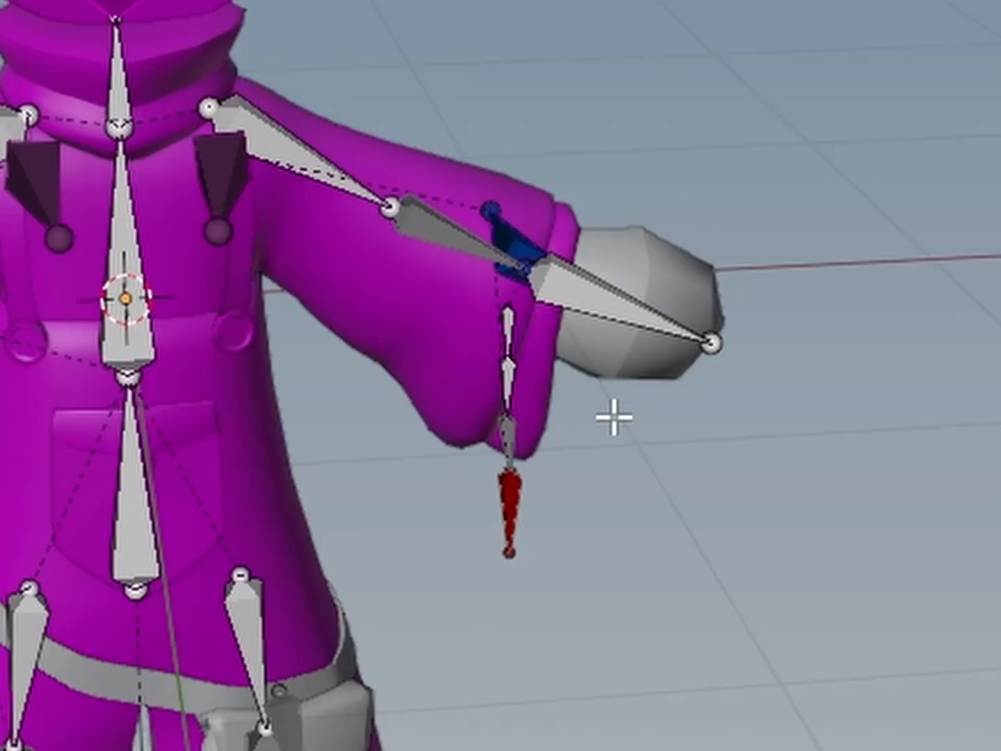
Parent the selected bone within the character's armature
key("ctrl+p")
left_click(619, 414)
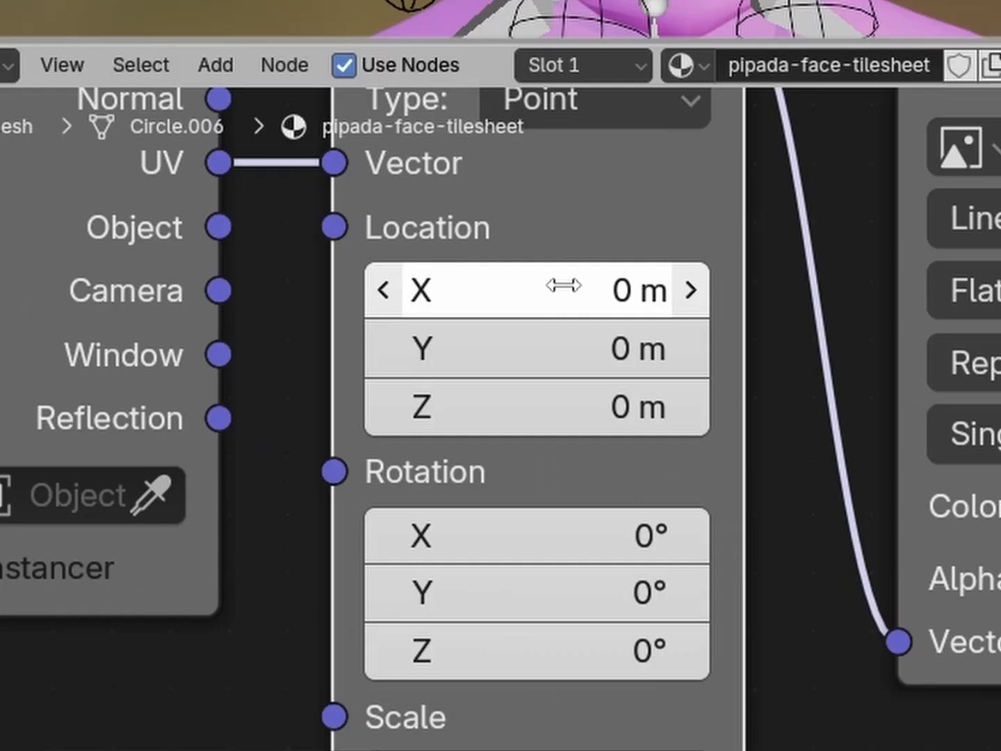
Add a driver to the Mapping node's X location and show its curve in a Drivers editor replacing the upper image editor
right_click(441, 521)
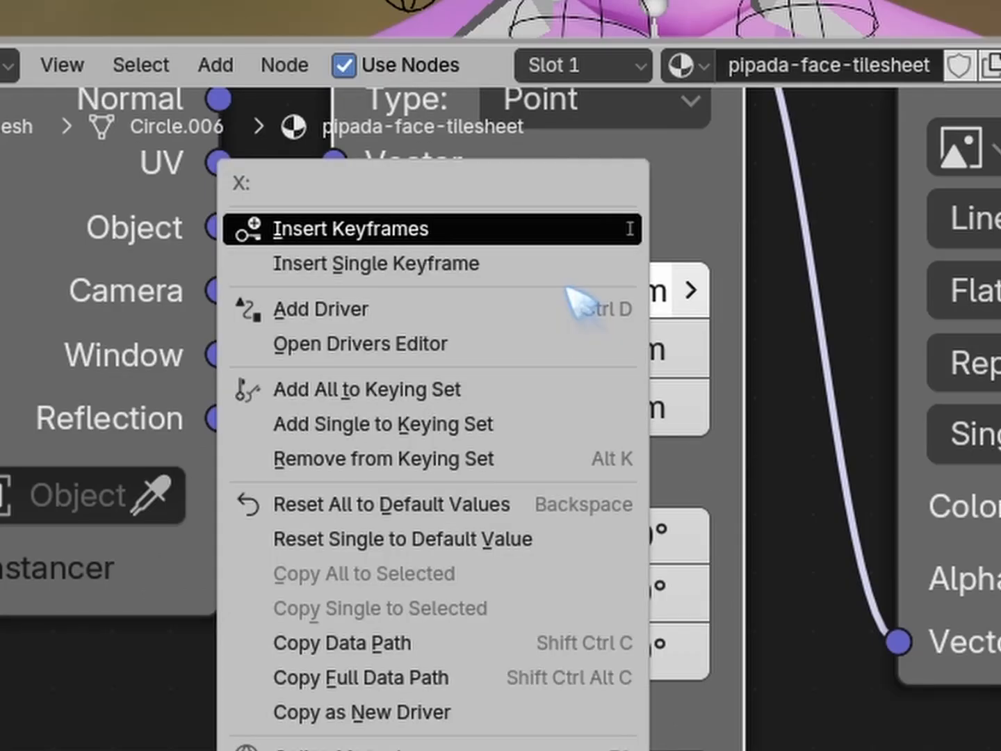
left_click(397, 323)
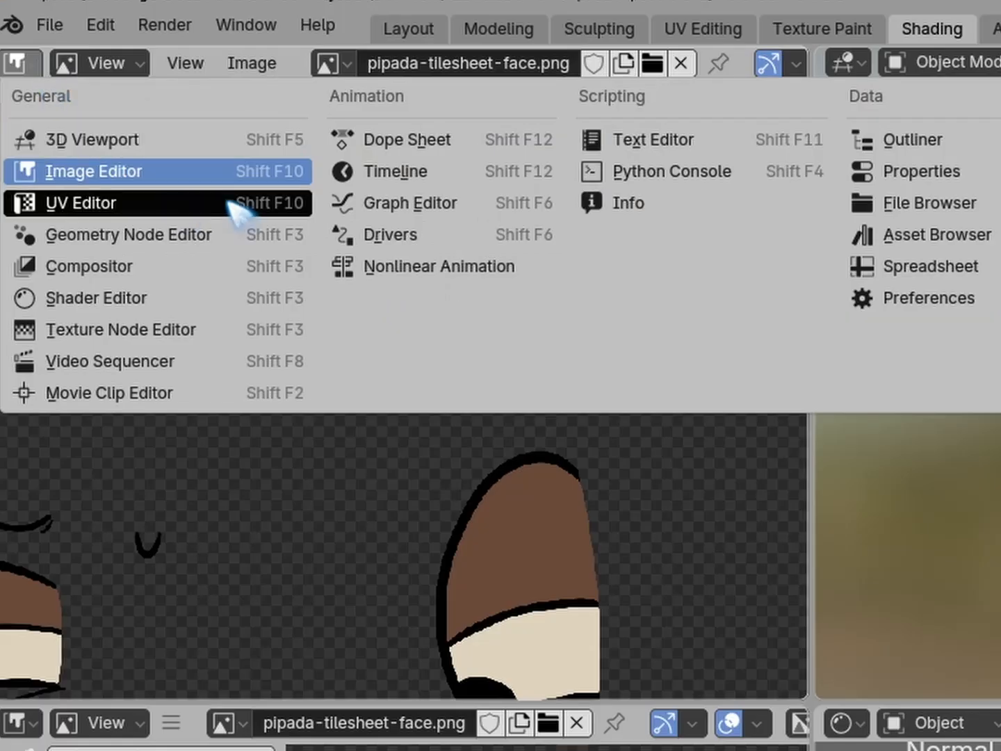
left_click(397, 235)
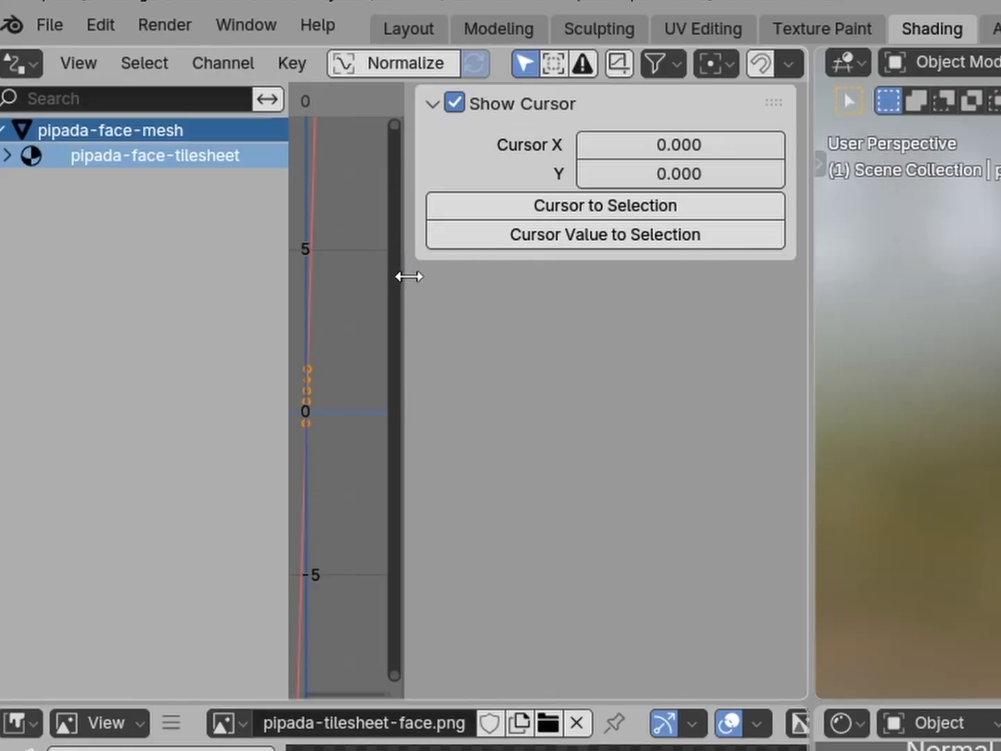
left_click_drag(407, 275, 530, 280)
left_click_drag(530, 280, 549, 281)
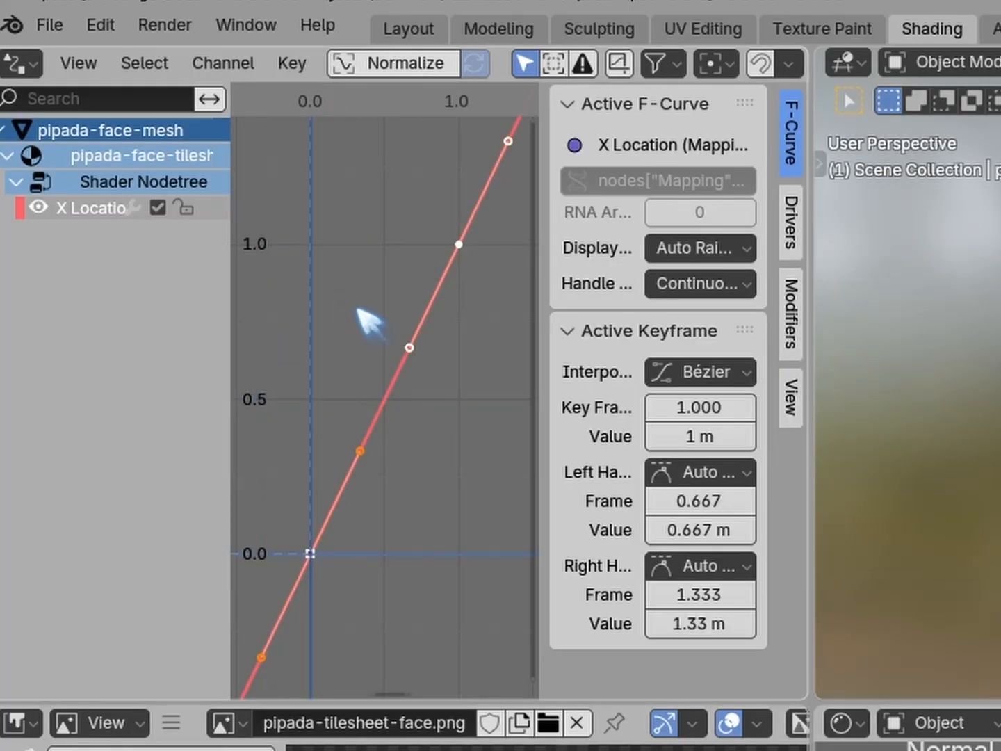
scroll(351, 317, "down", 4)
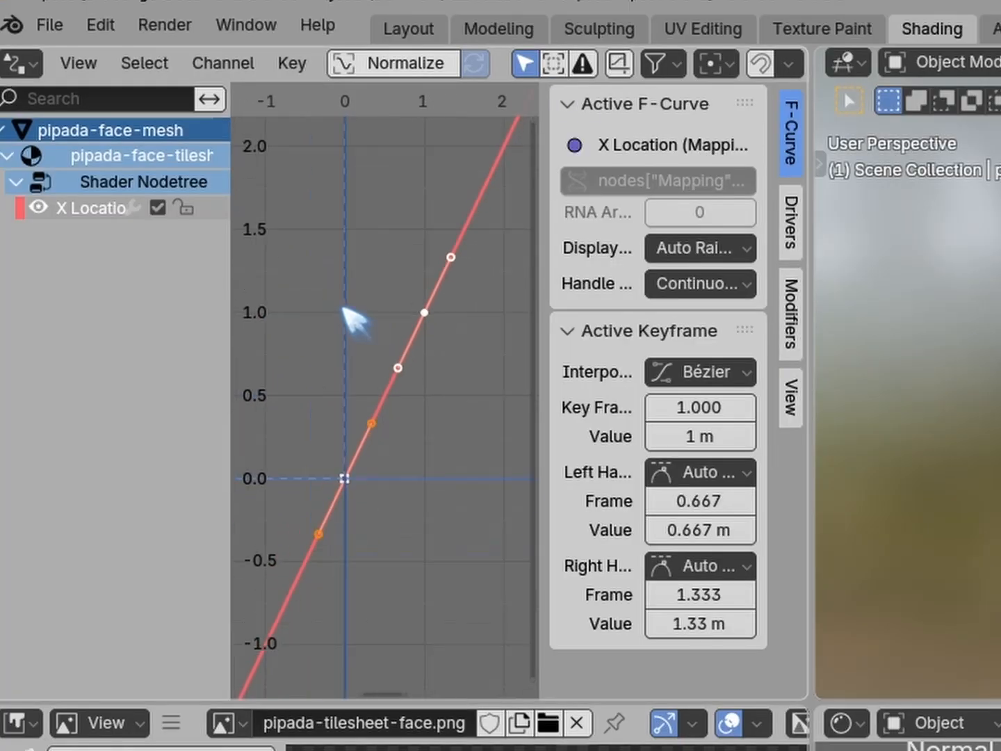
middle_click_drag(430, 232, 442, 246, "ctrl")
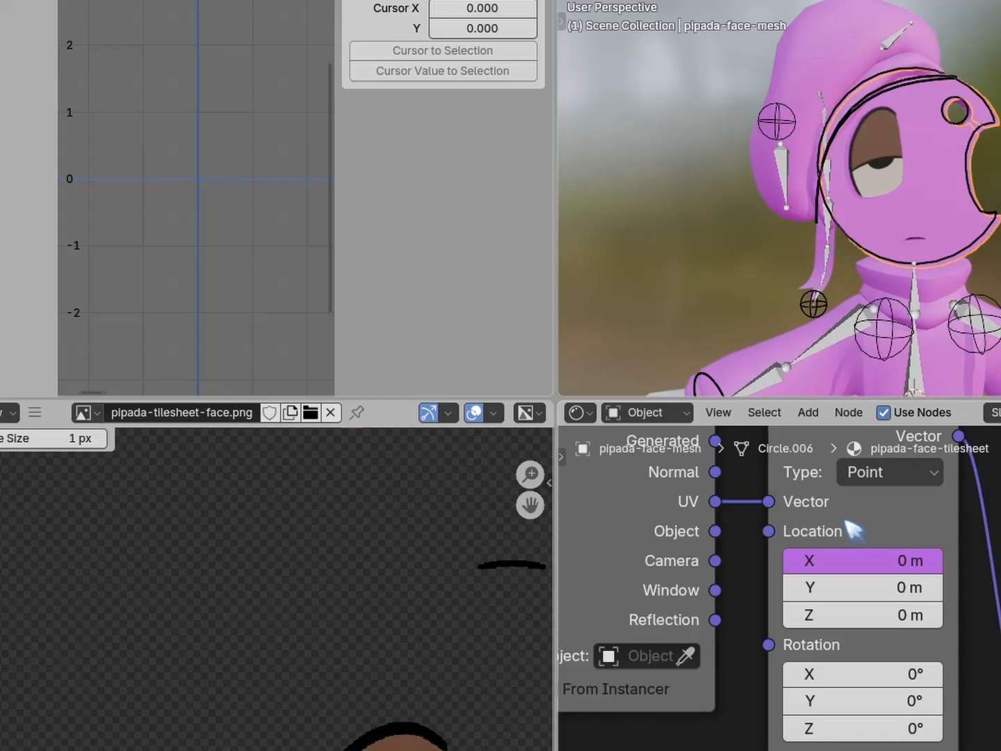
Select the Mapping node's X Location driver and target its variable at the face-bone of ARMATURE
middle_click_drag(931, 529, 957, 641)
left_click(897, 526)
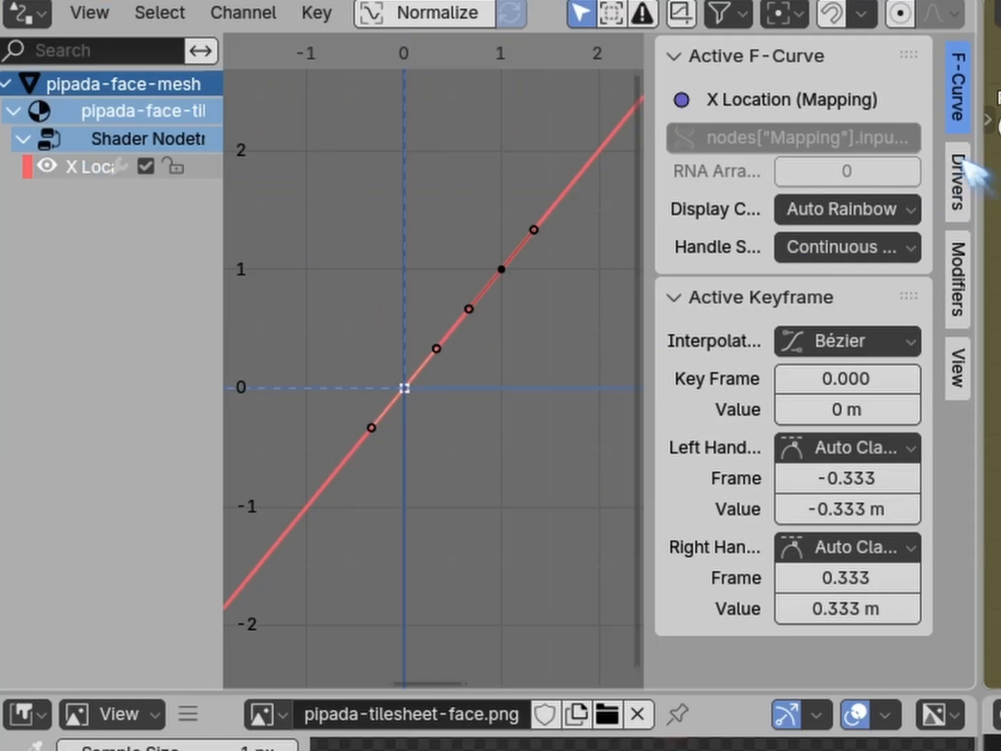
left_click(972, 183)
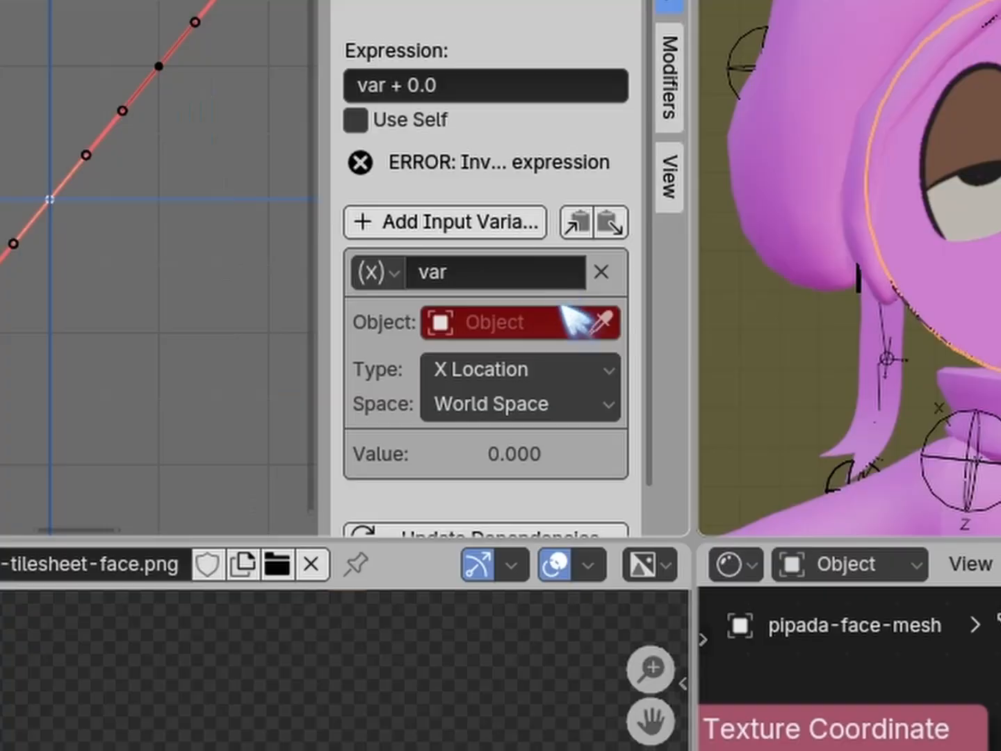
left_click(529, 321)
type("face")
key("Return")
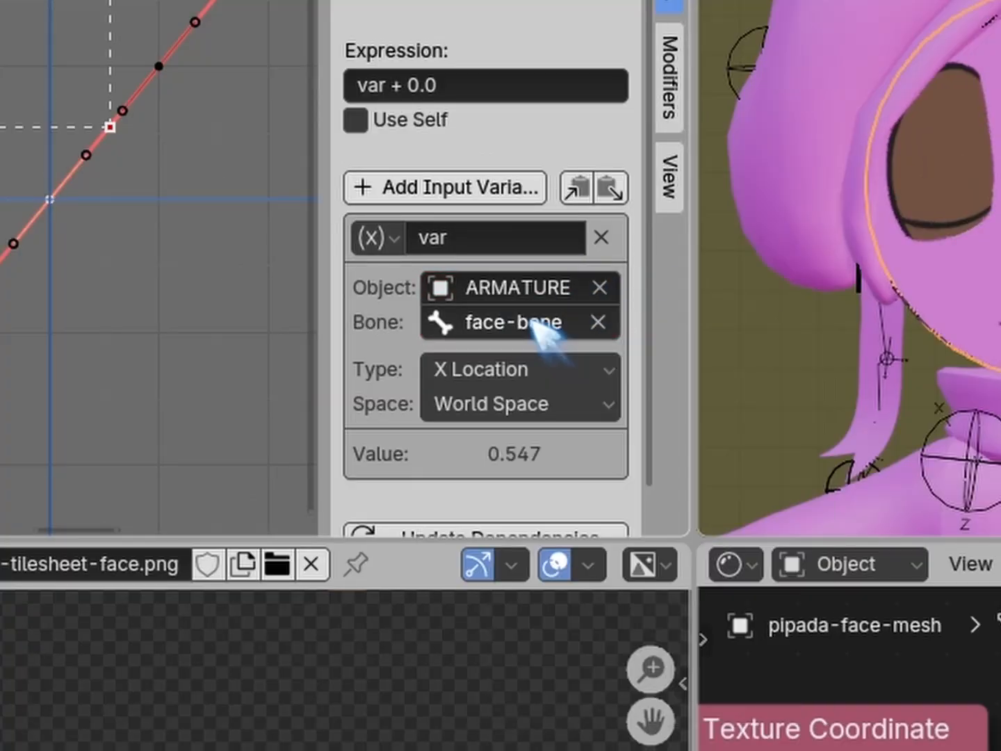
Make the driver variable read the bone's X Location in Local Space
left_click(467, 371)
left_click(474, 412)
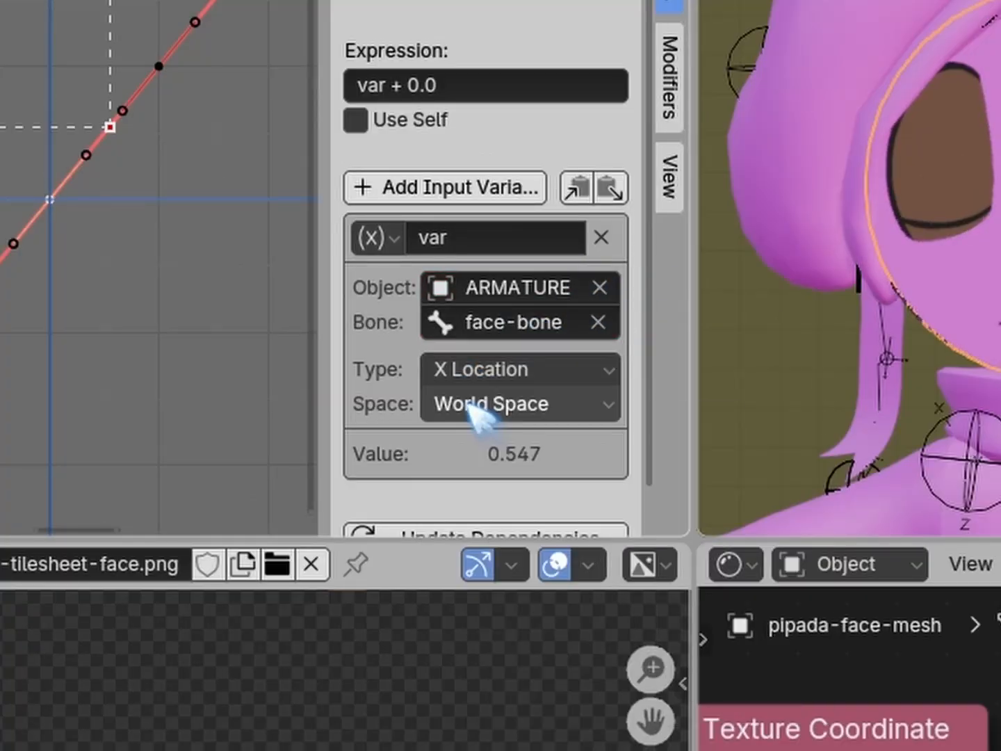
left_click(518, 412)
left_click(497, 519)
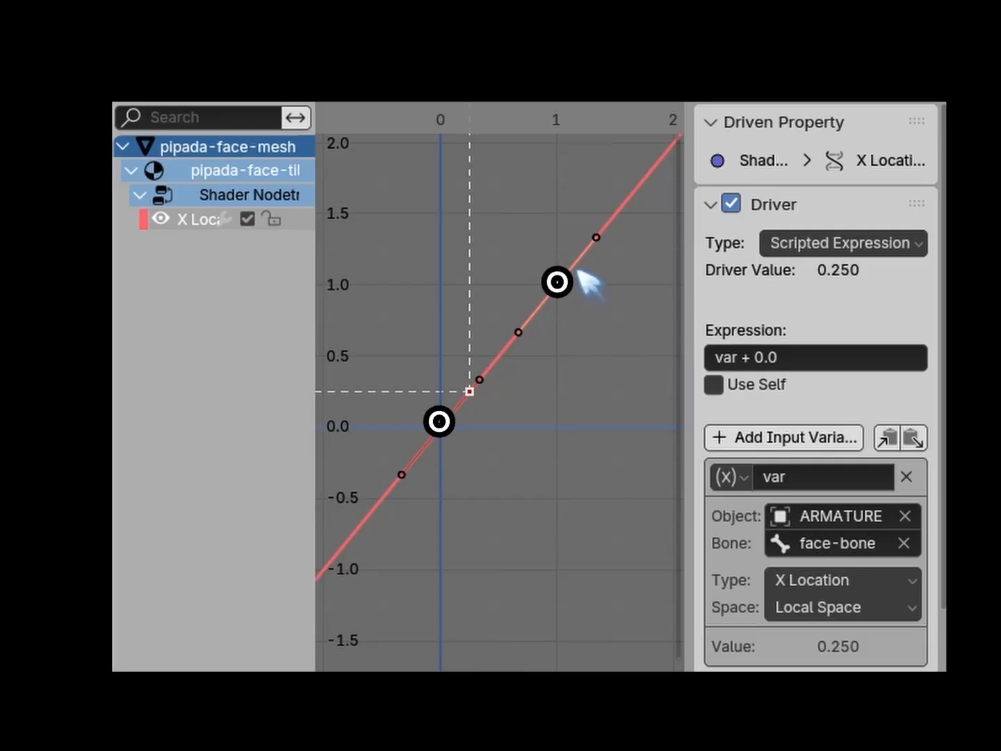
Move the driver curve's upper keyframe down along the line to a value of about 0.25
scroll(565, 278, "up", 2)
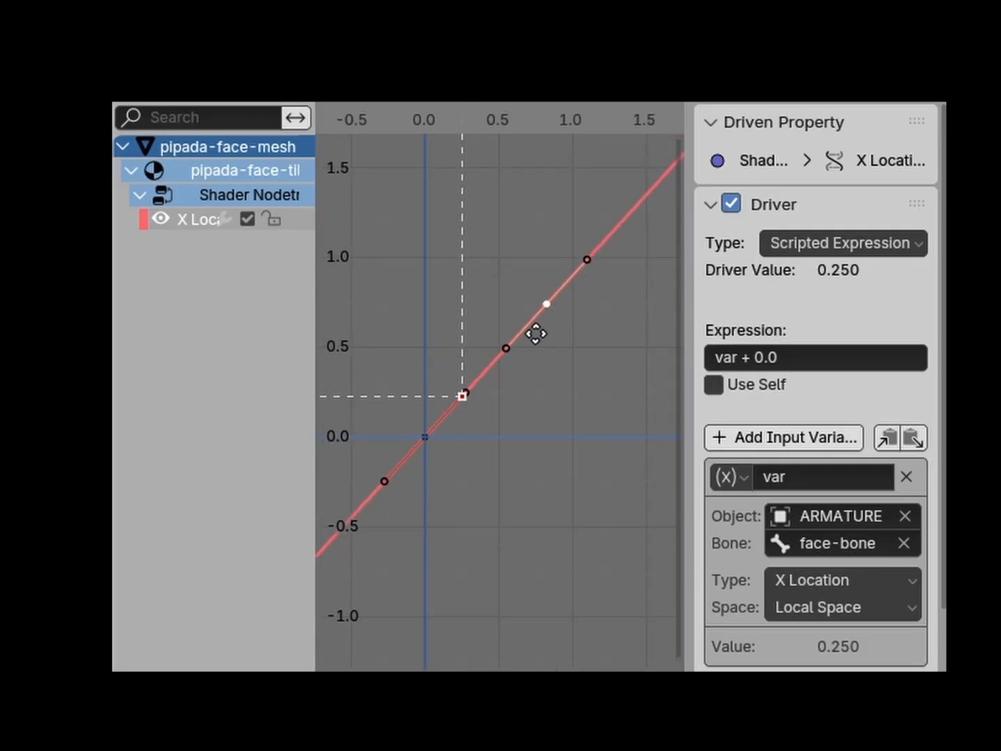
left_click(454, 411)
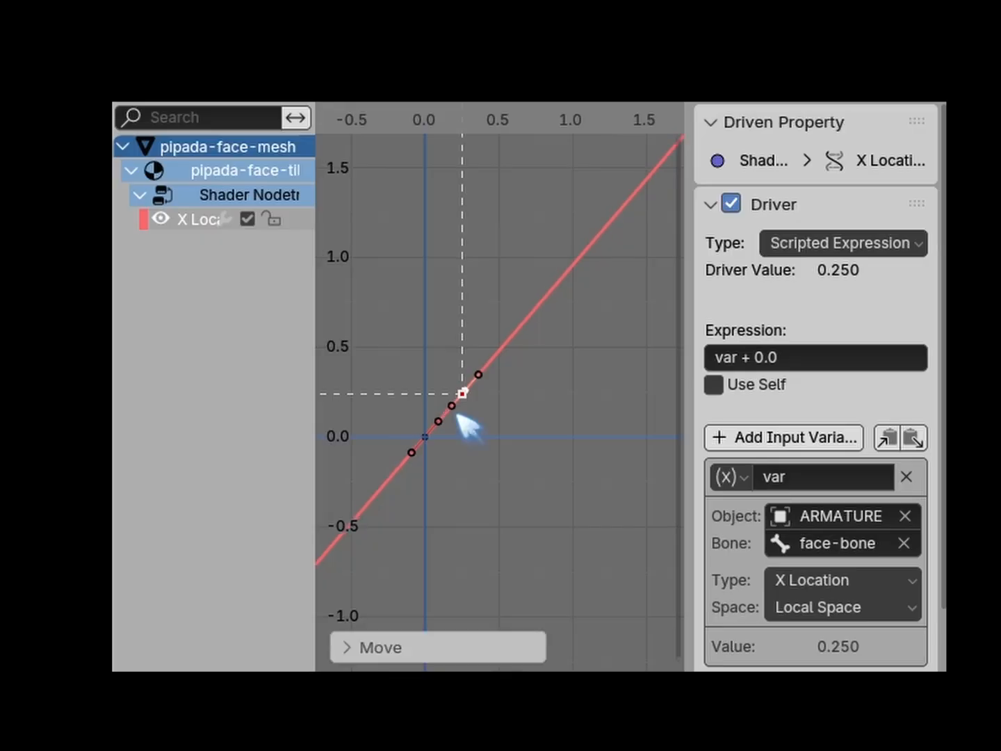
Raise the driver curve's upper keyframe to a value of about 0.5 and keep the face-bone's X location at 0.25 m
scroll(448, 411, "up", 7)
middle_click_drag(448, 411, 520, 344)
scroll(561, 366, "up", 4)
scroll(513, 342, "up", 3)
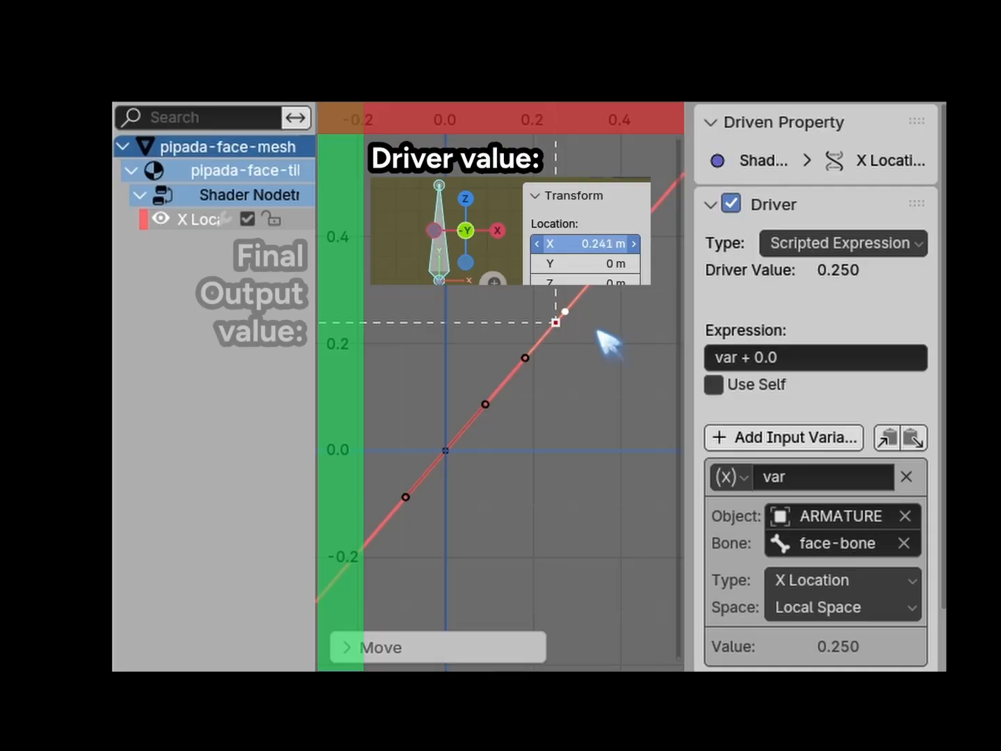
left_click_drag(594, 328, 602, 407)
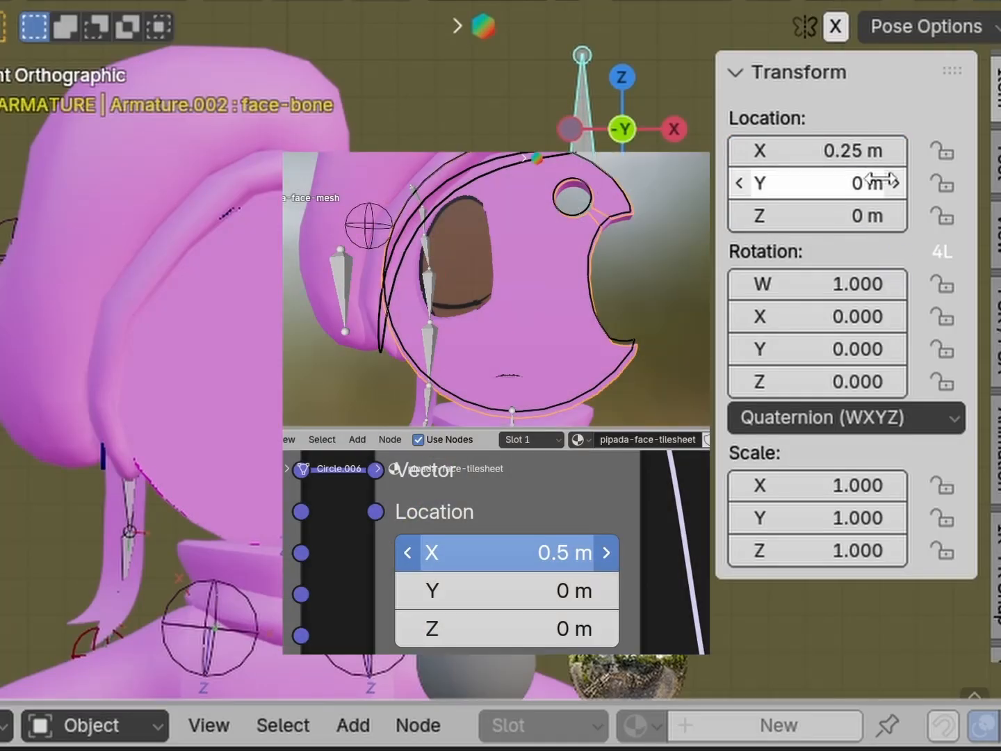
left_click(866, 151)
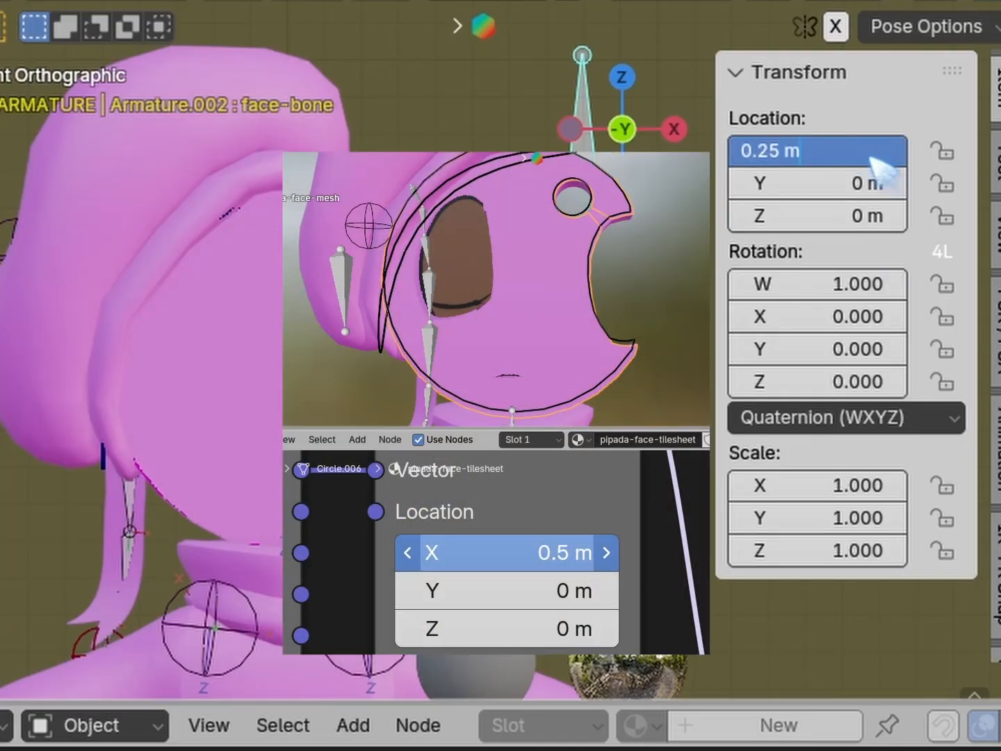
key("Return")
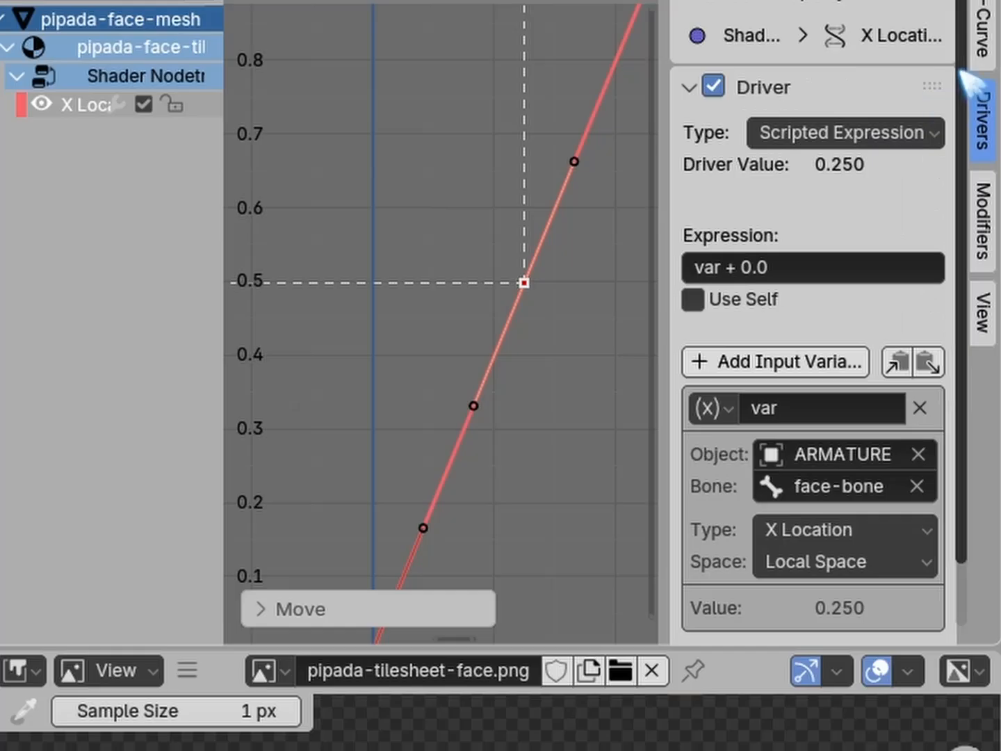
Set the driver curve's active keyframe value to exactly 0.5 m in its F-Curve properties
left_click(987, 35)
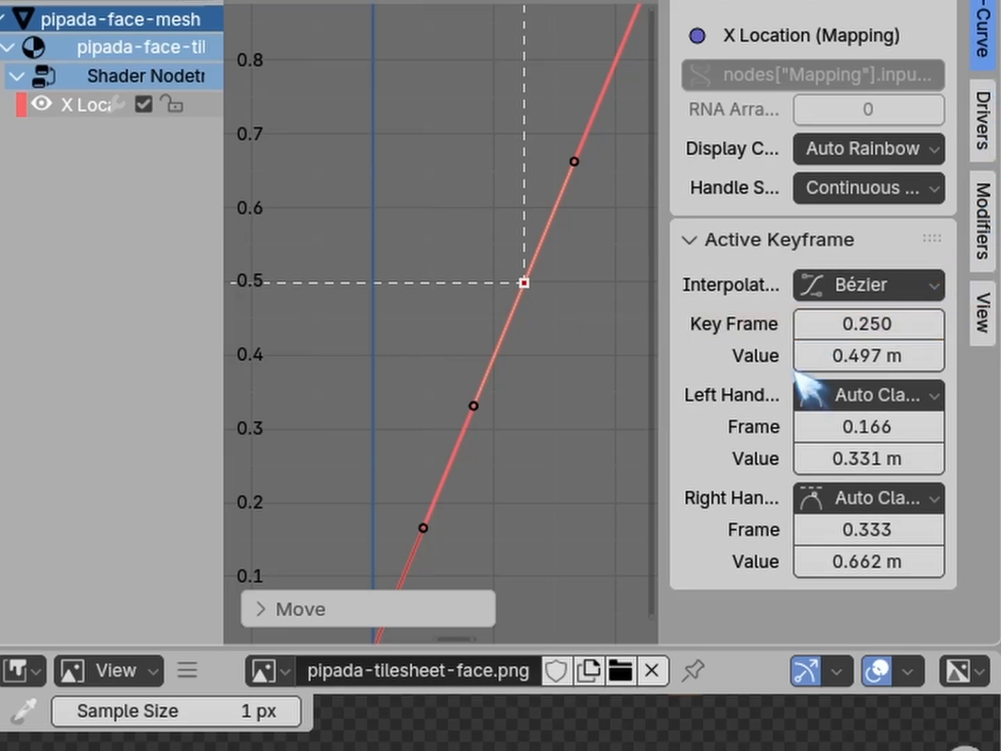
left_click(877, 355)
type(".25")
key("Return")
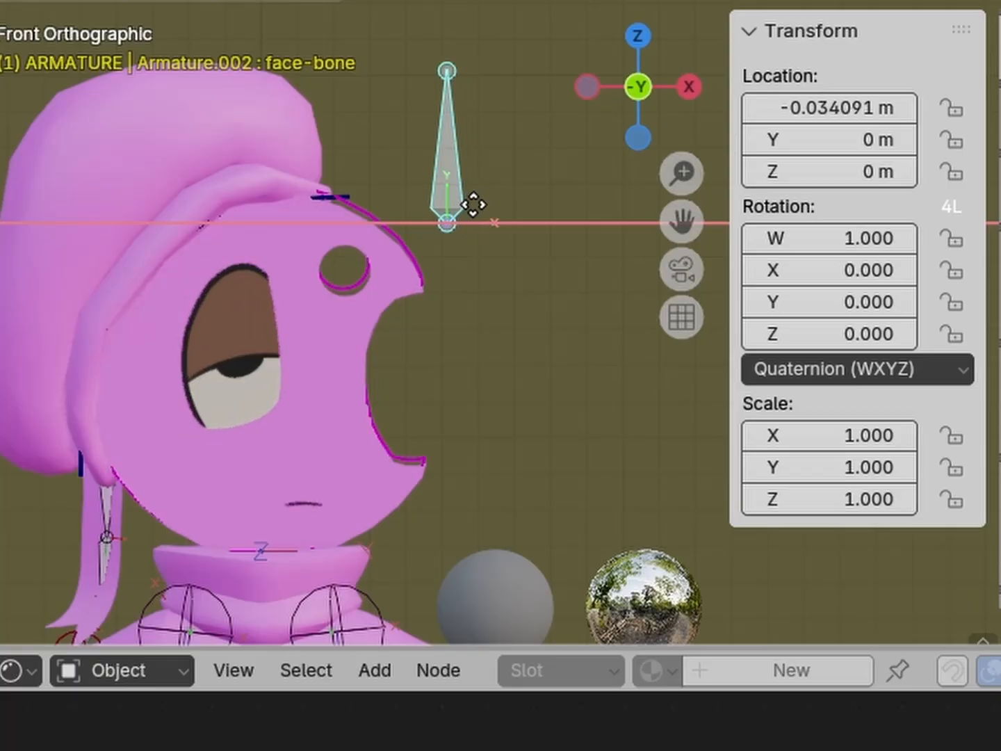
Test the expression switching by resetting the face-bone's X location to 0 m and entering 0.25 m and 1
key("Escape")
left_click(787, 110)
key("Return")
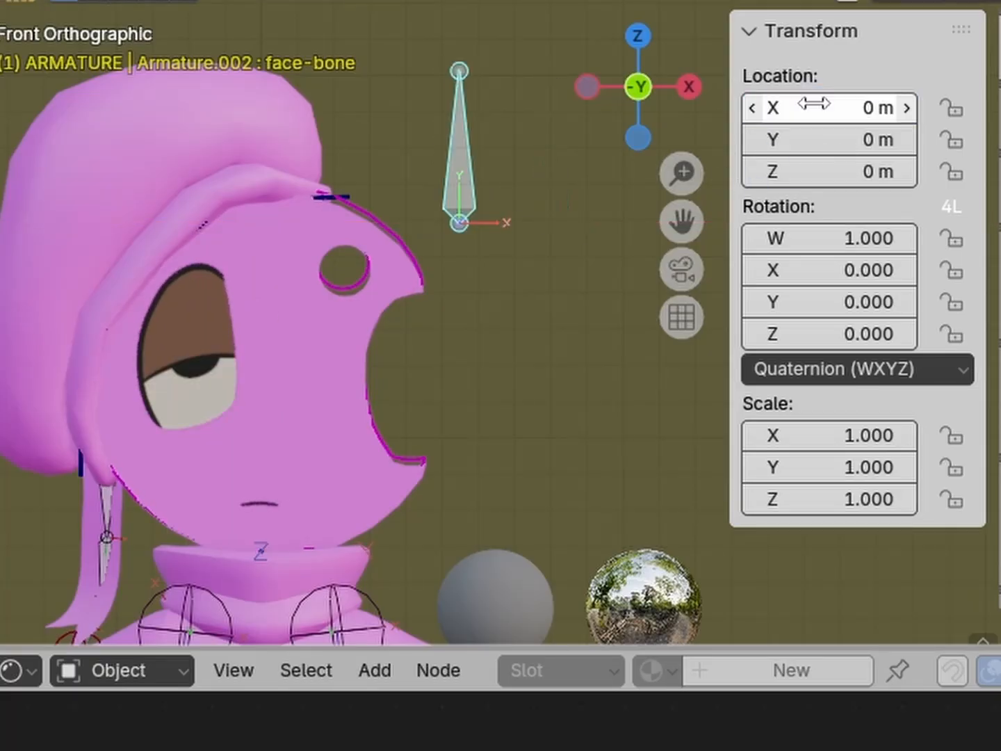
left_click(814, 107)
type(".25")
key("Return")
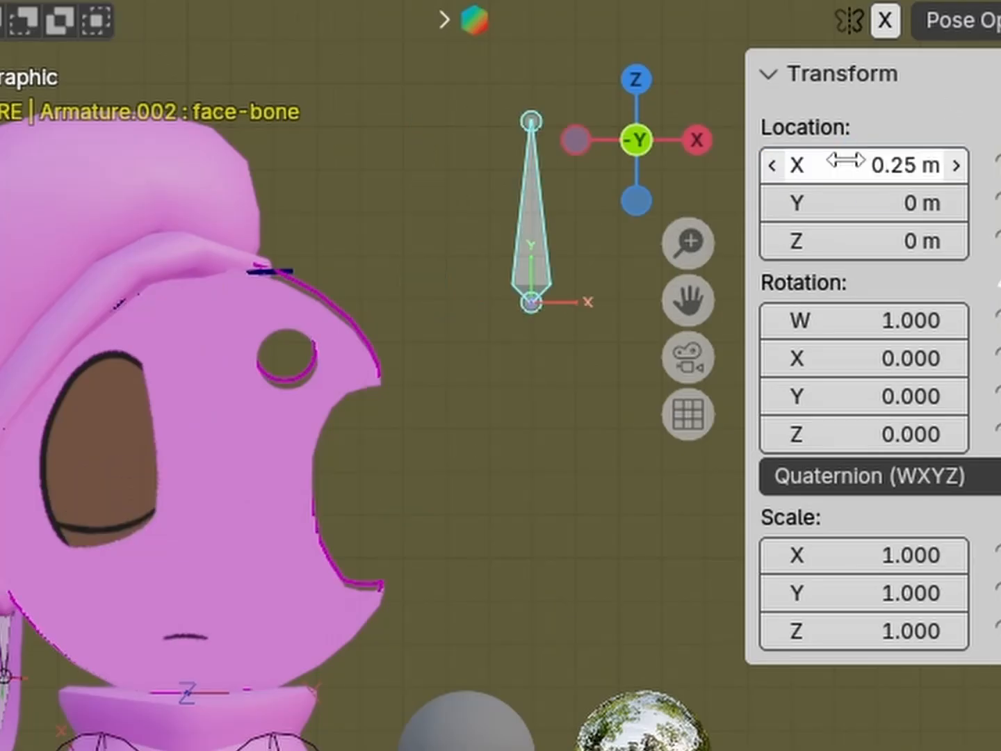
left_click(845, 161)
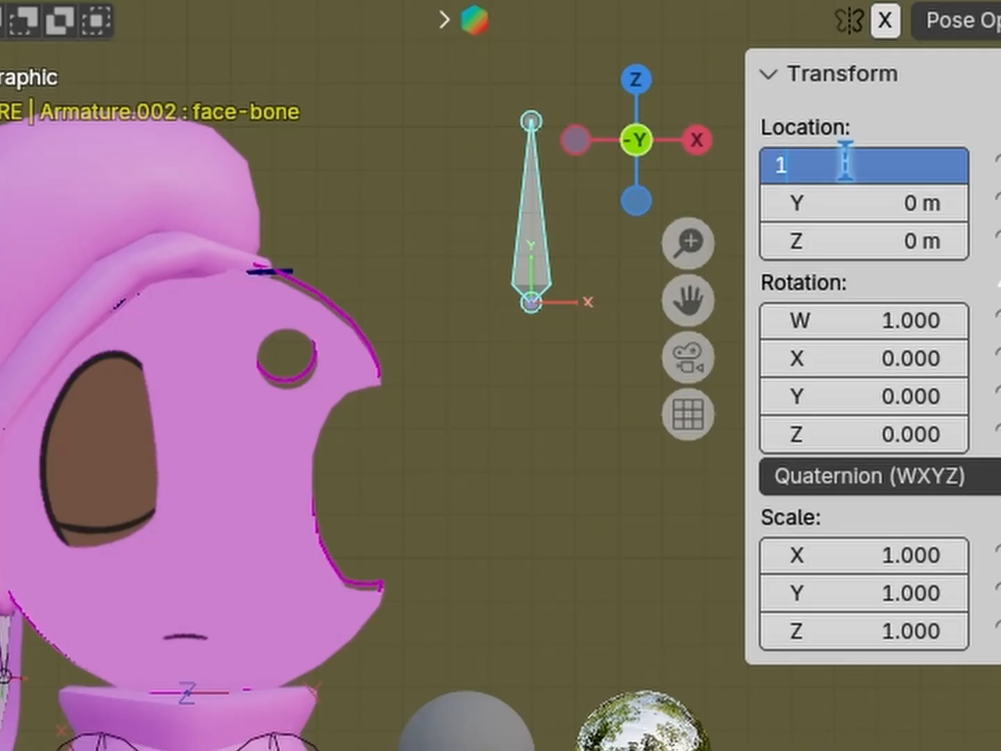
type("1")
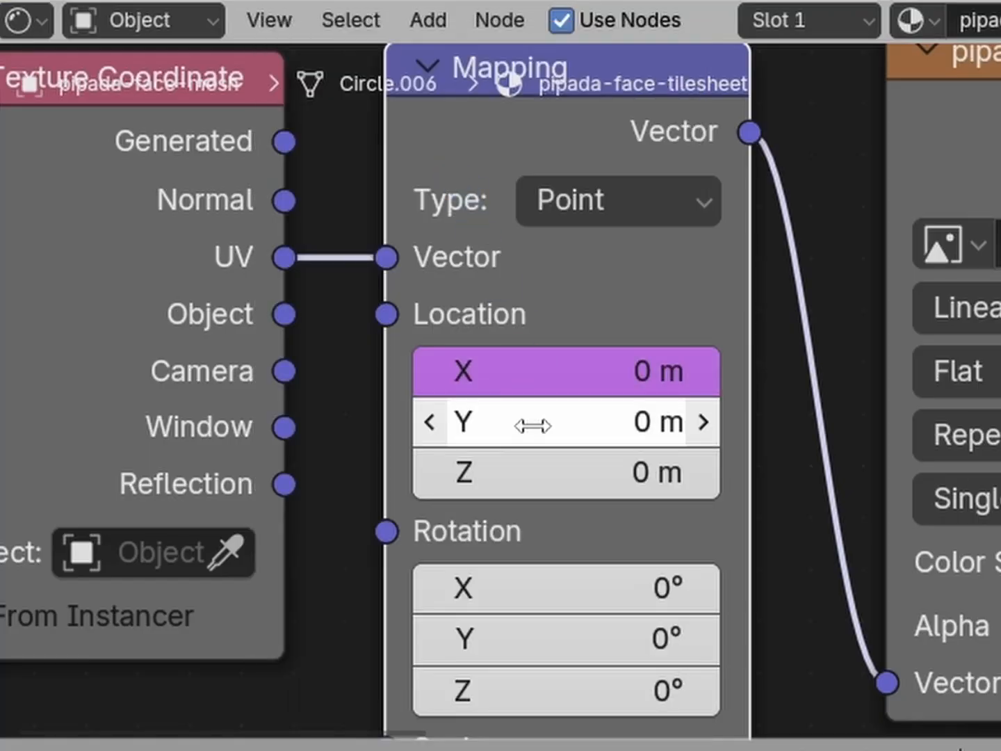
Paste the copied driver onto the Mapping node's Y location and make its variable read the bone's Y Location
right_click(530, 419)
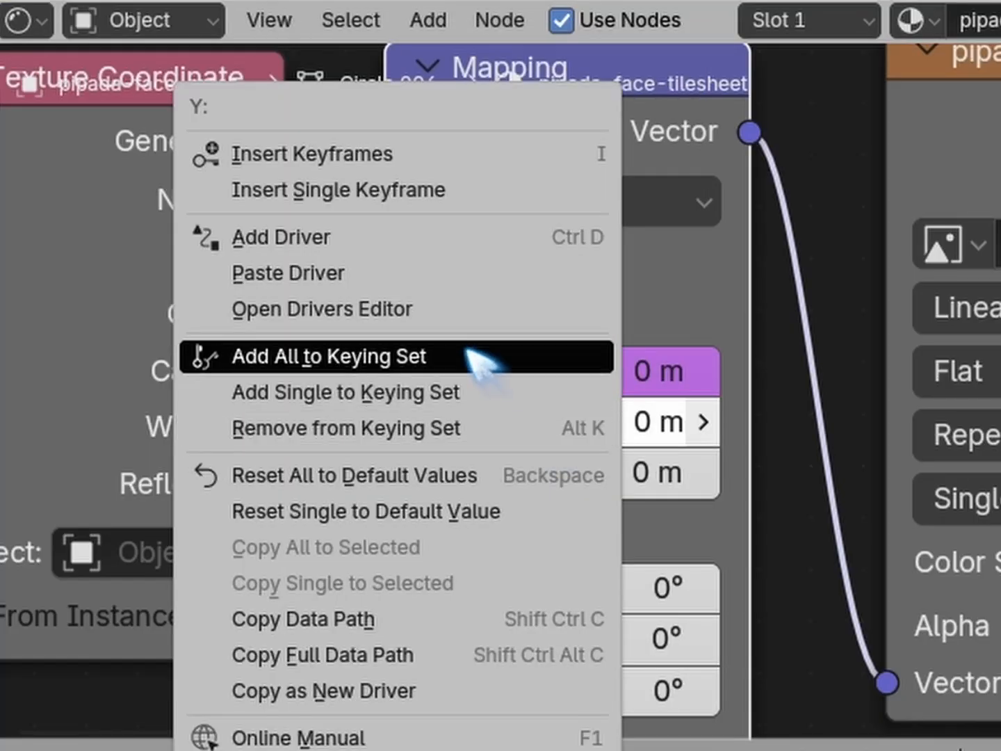
left_click(403, 278)
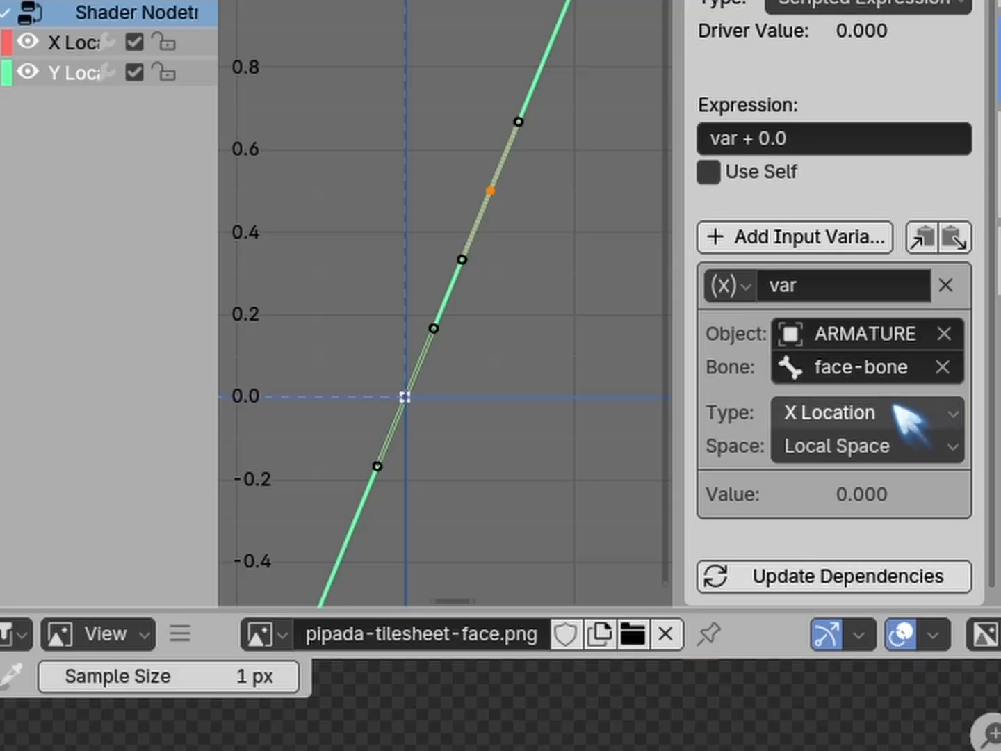
left_click(896, 413)
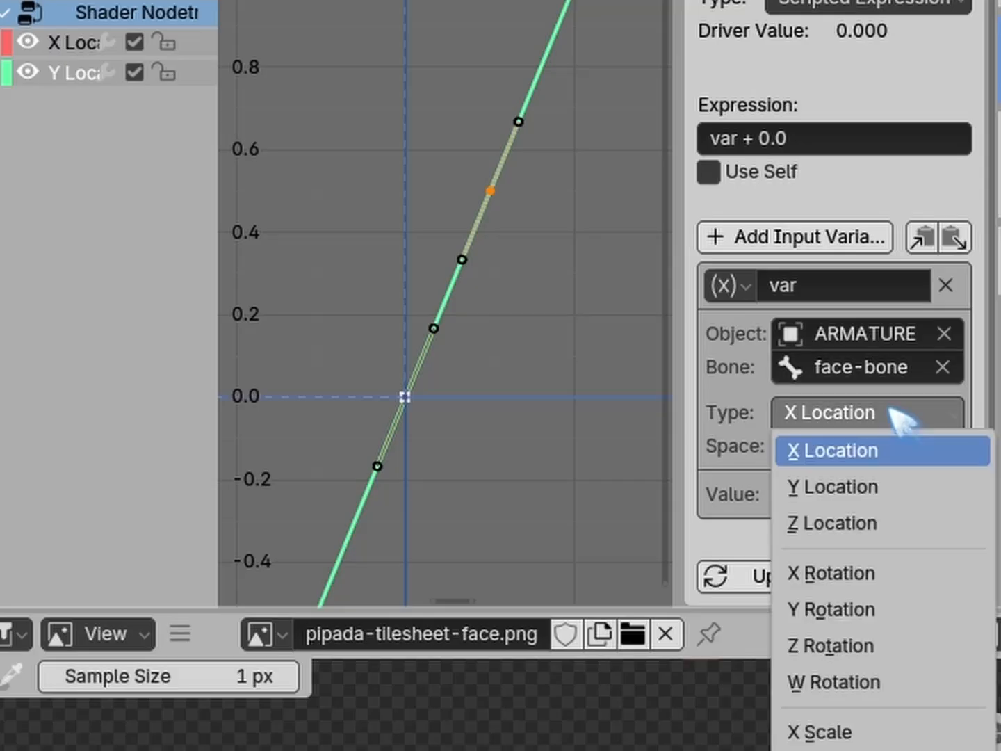
left_click(851, 490)
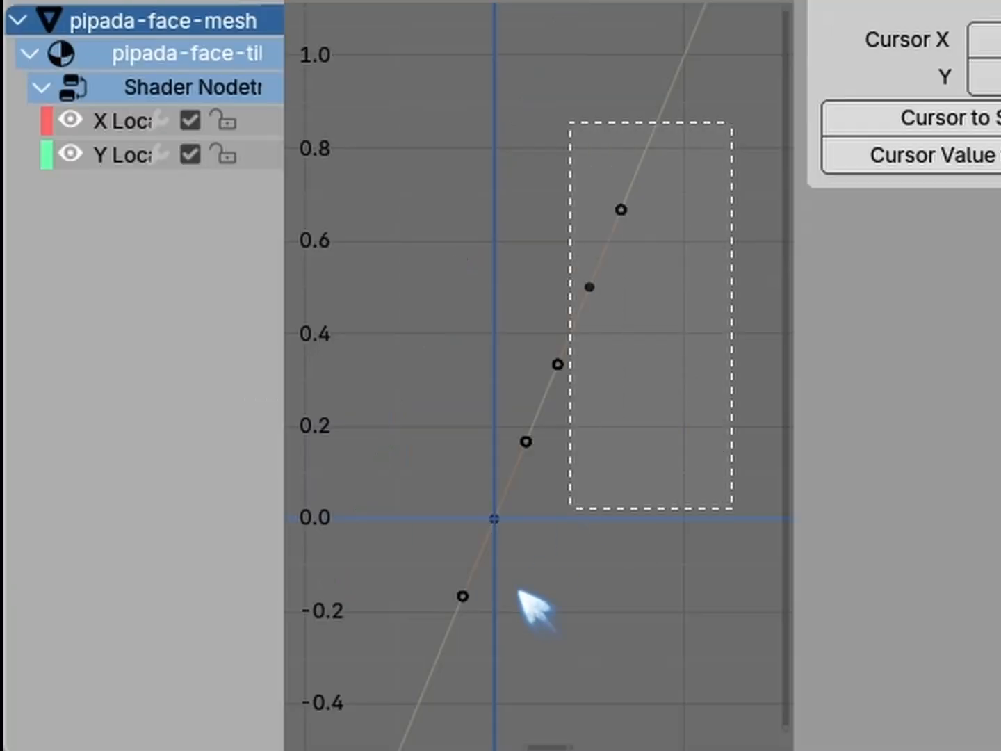
Set the keyframes of the X and Y Location driver curves to Constant interpolation and test by moving the face-bone
left_click(500, 497)
right_click(500, 497)
mouse_move(597, 491)
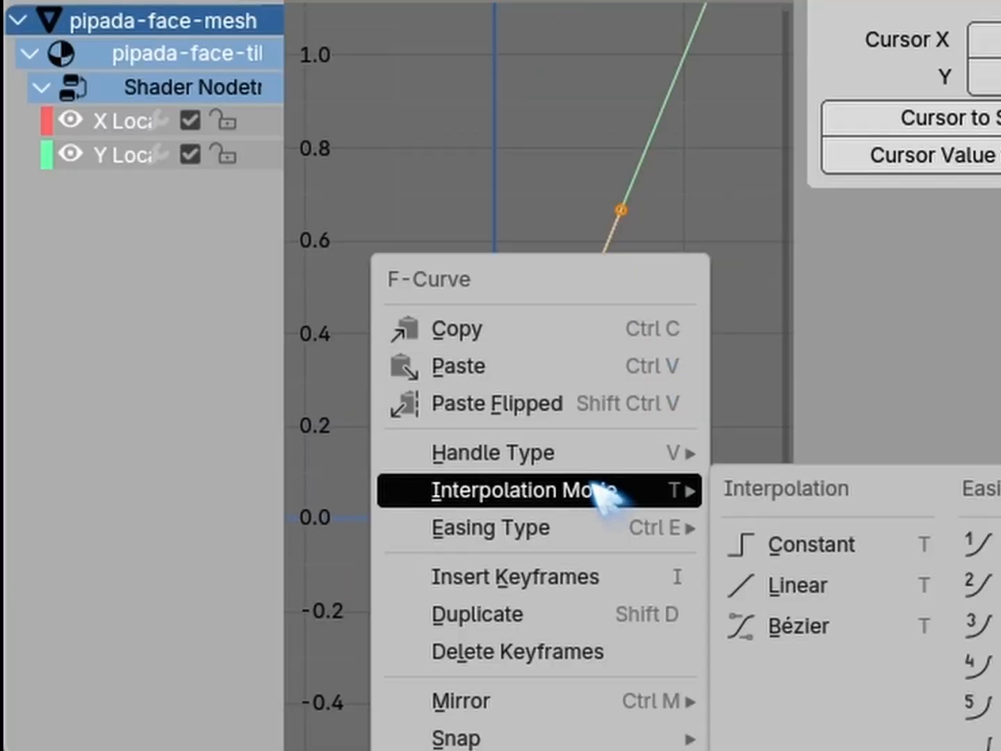
left_click(805, 545)
key("g")
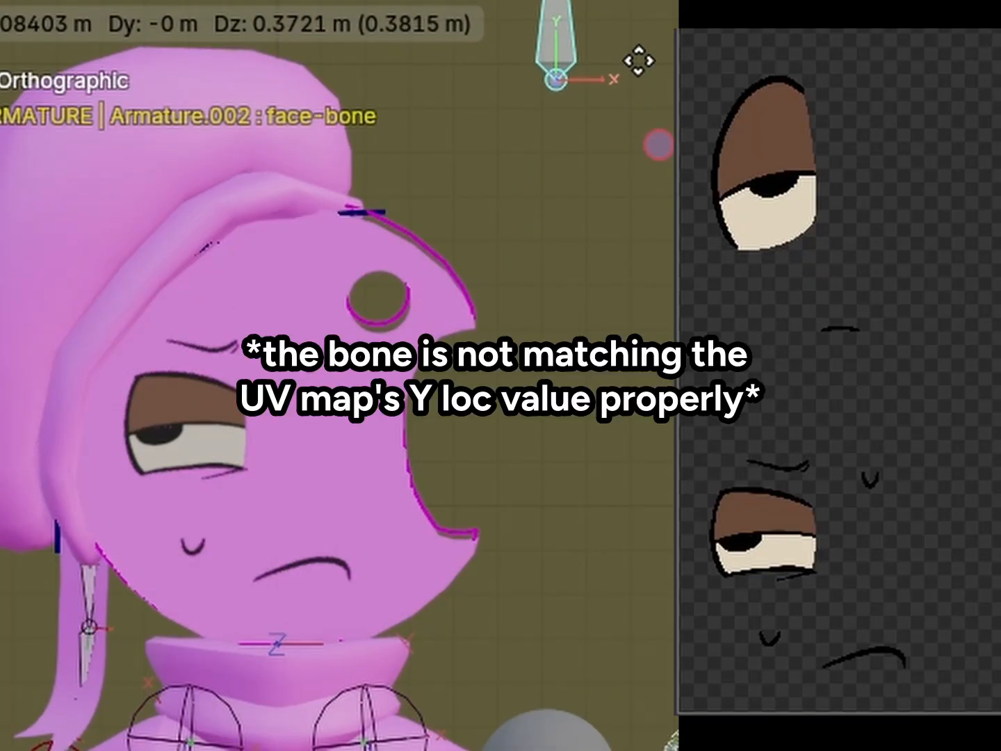
right_click(632, 111)
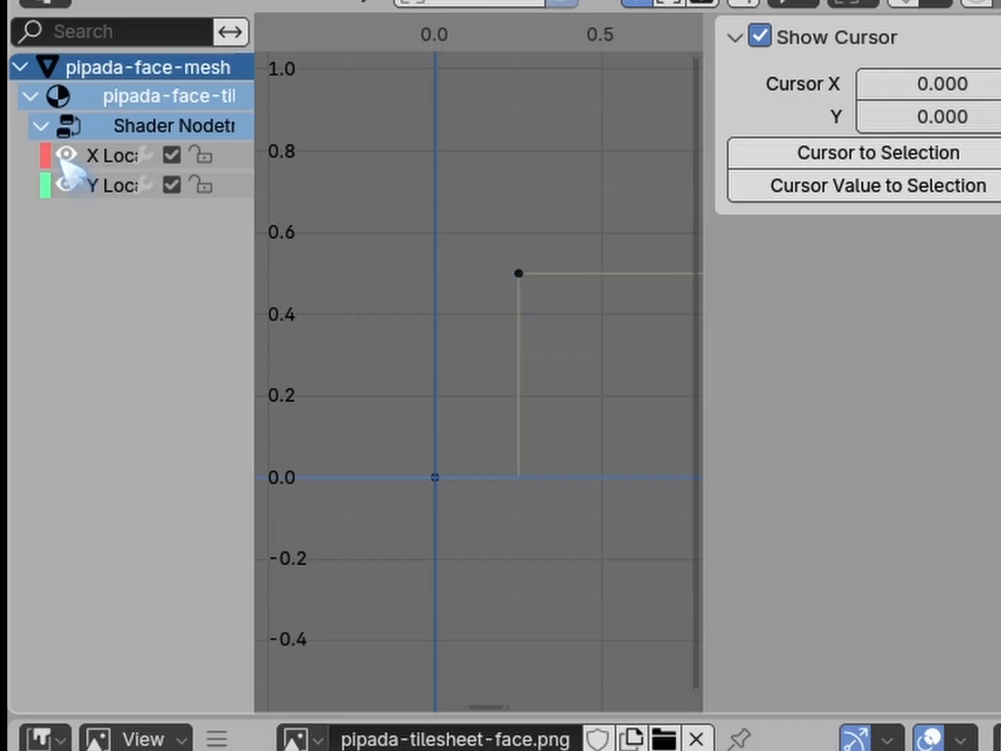
Move the Y Location curve's upper keyframe down toward frame zero and test the expression switching by moving the face-bone
left_click(106, 187)
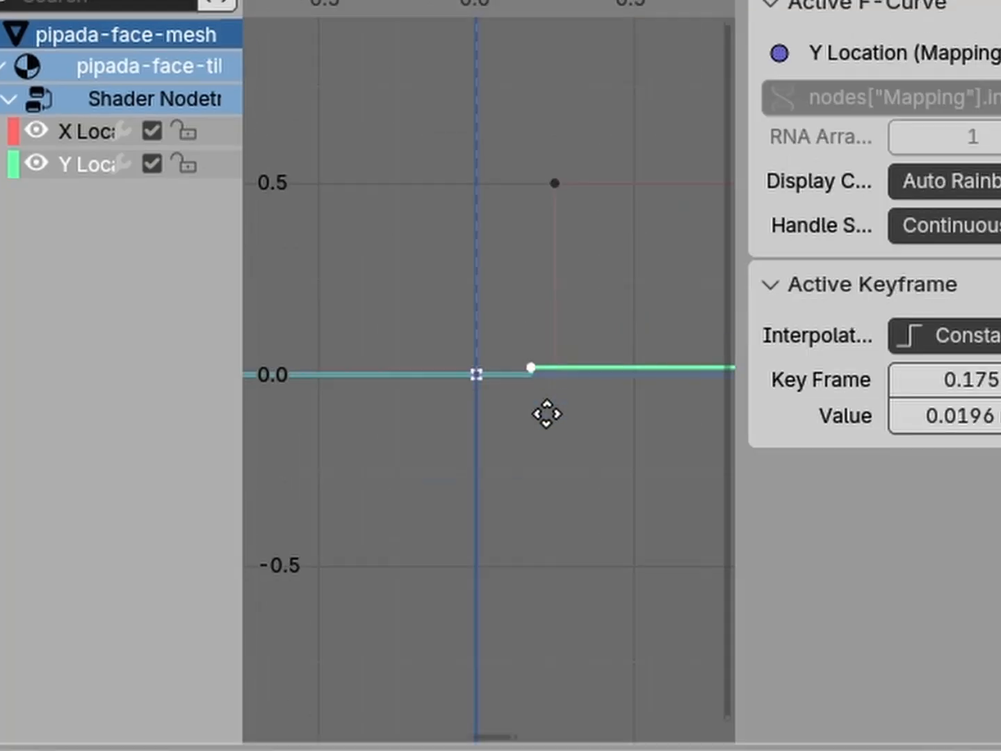
left_click_drag(545, 413, 505, 380)
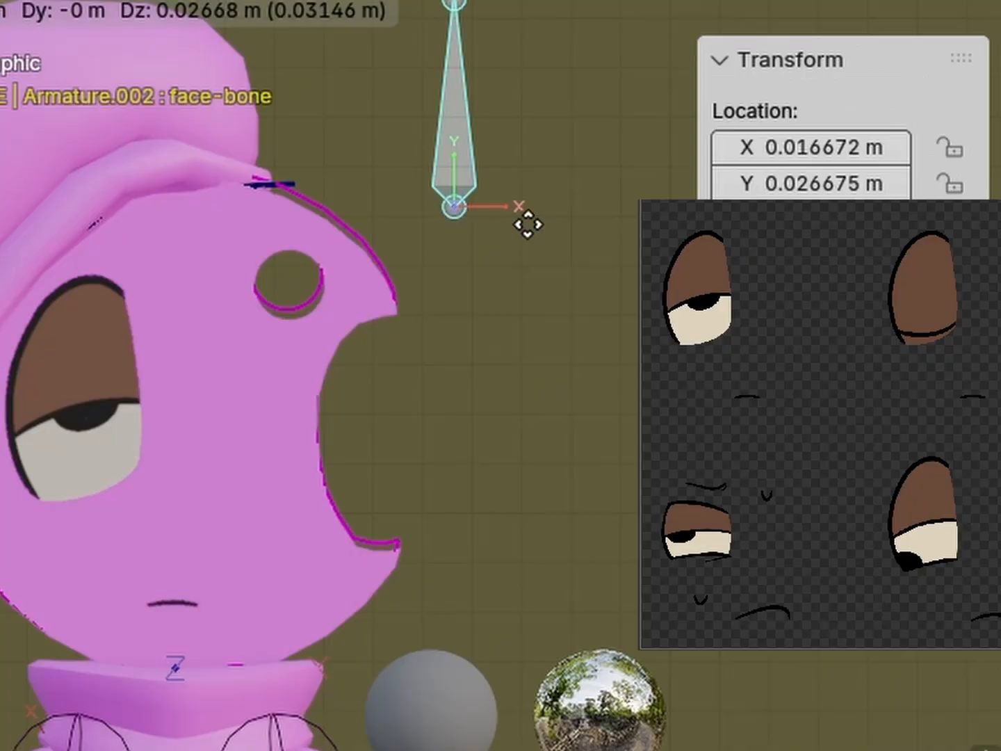
left_click_drag(528, 223, 522, 389)
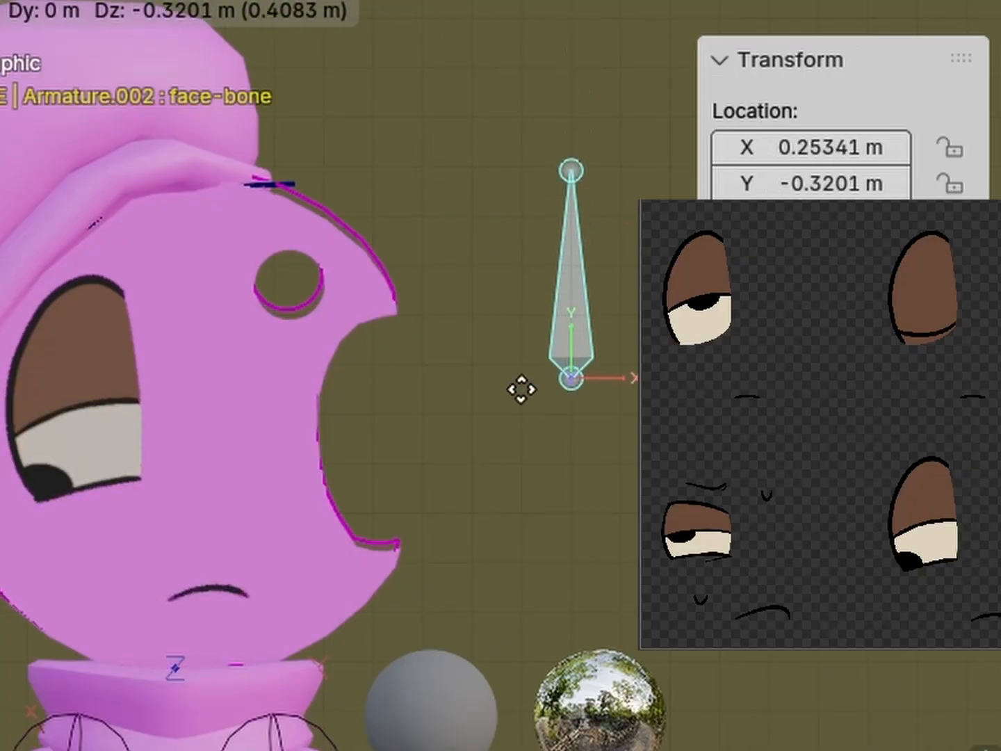
right_click(497, 210)
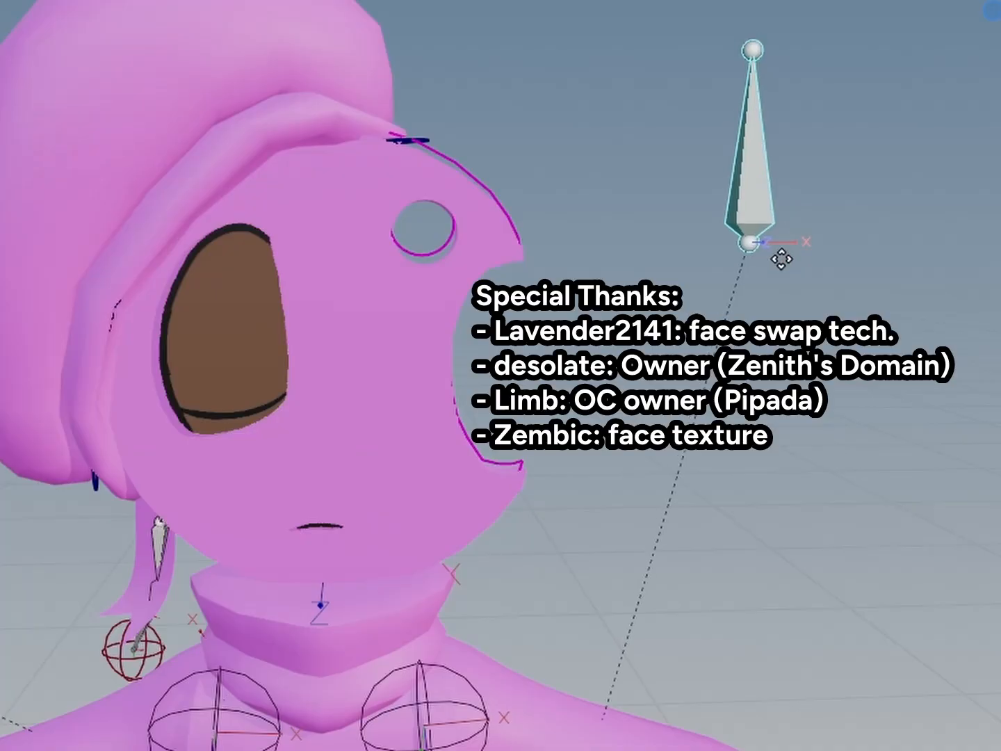